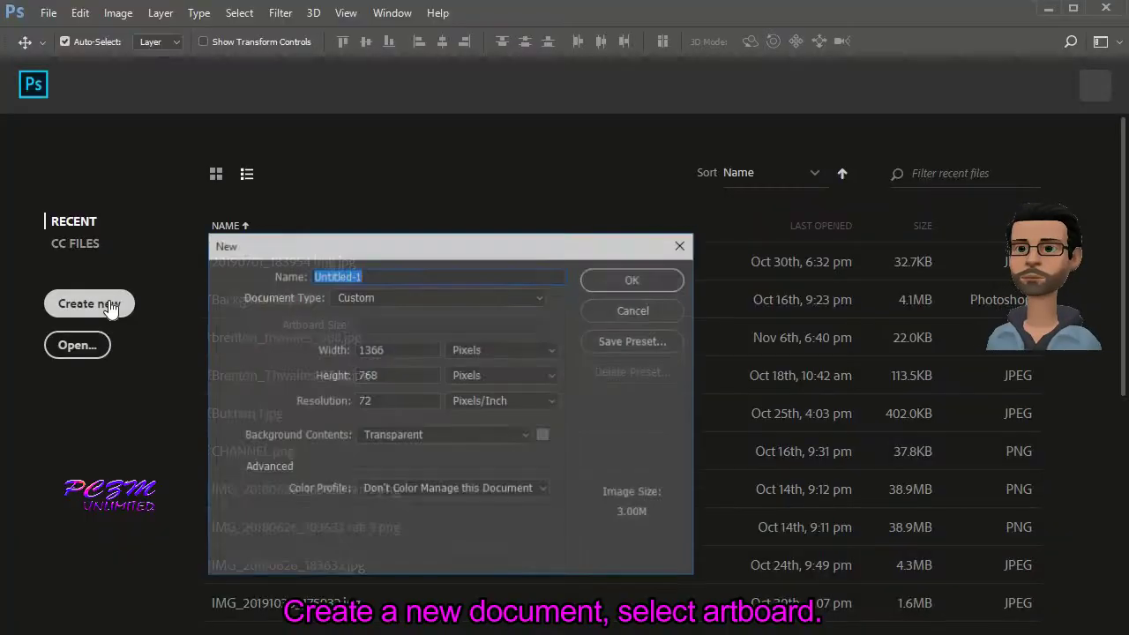
Create a Desktop HD 1440 × 1024 px artboard document with a transparent background.
{"action": "left_click", "coordinate": [544, 299]}
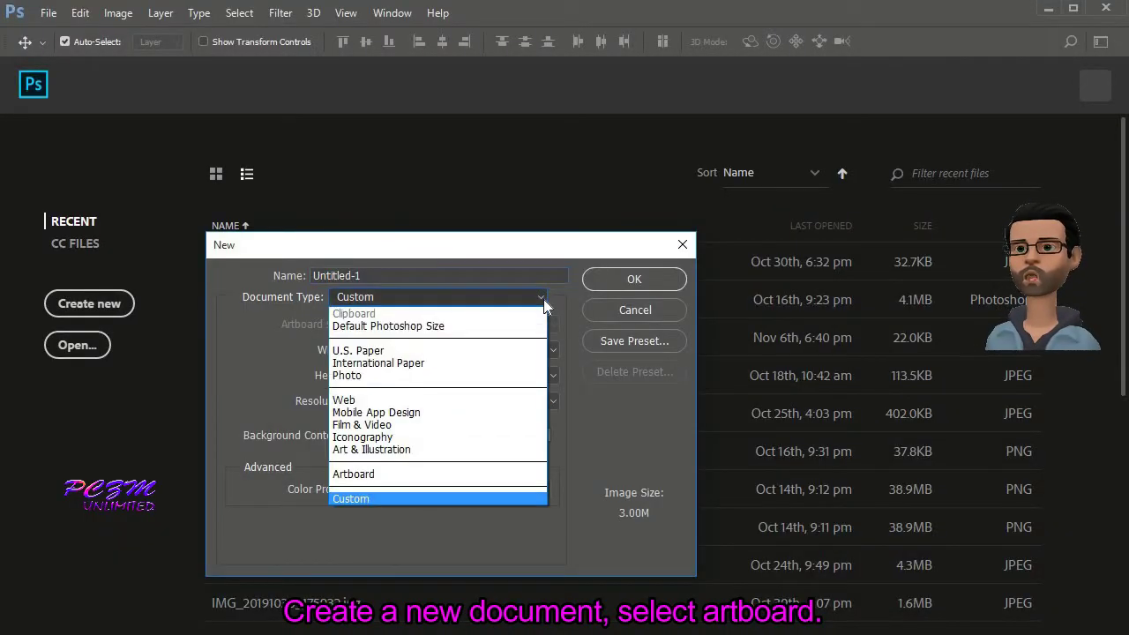
{"action": "left_click", "coordinate": [376, 472]}
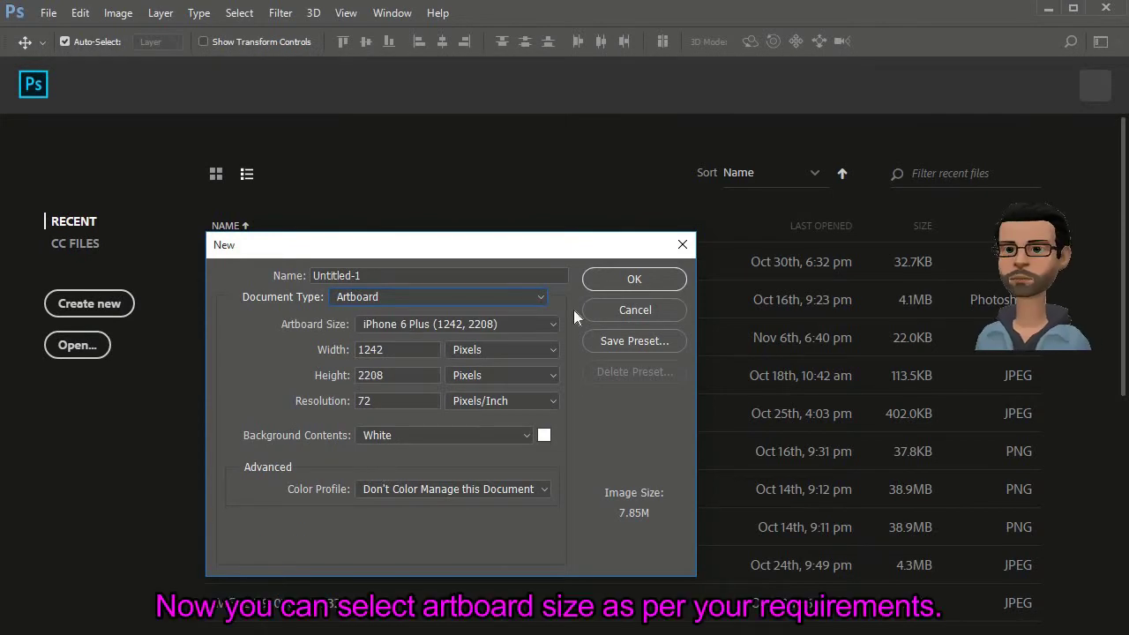
{"action": "left_click", "coordinate": [548, 319]}
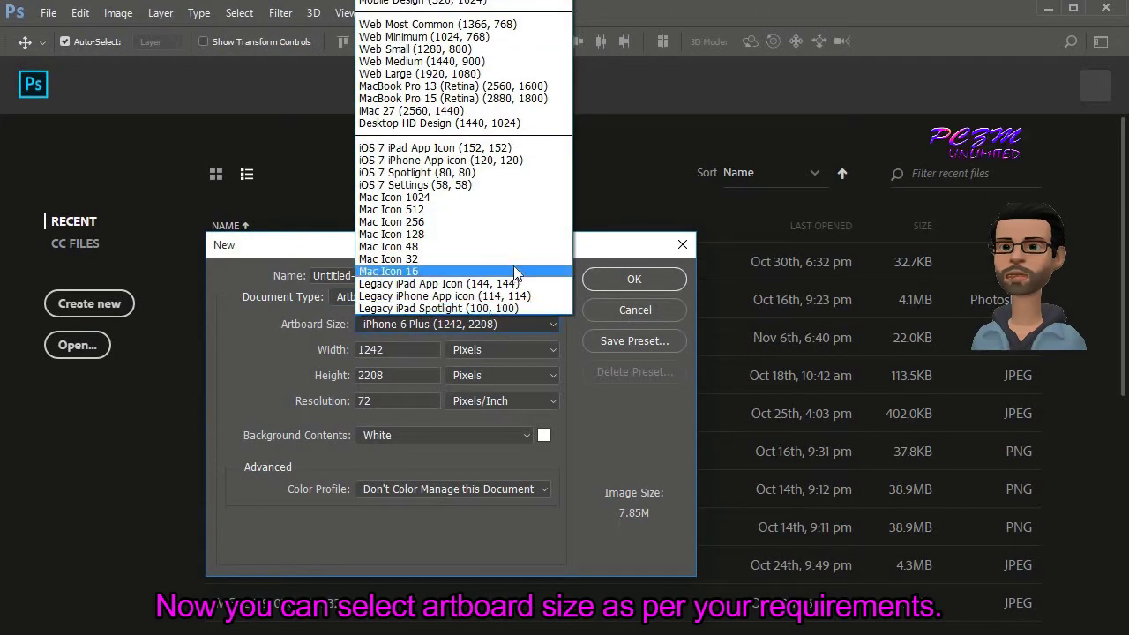
{"action": "left_click", "coordinate": [450, 124]}
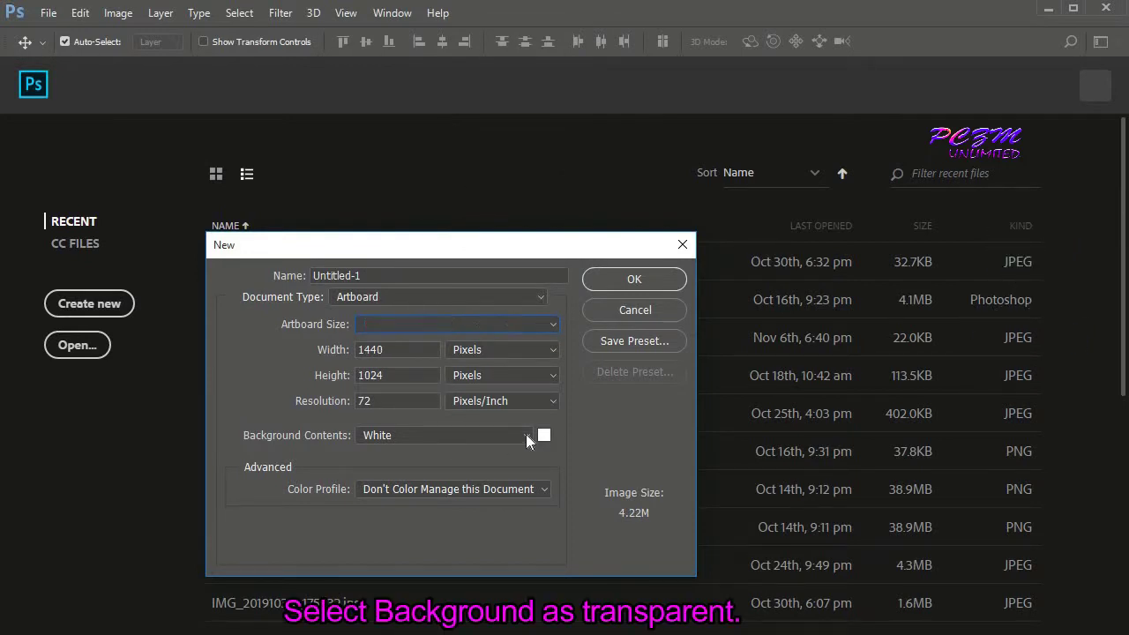
{"action": "left_click", "coordinate": [526, 435]}
{"action": "left_click", "coordinate": [478, 490]}
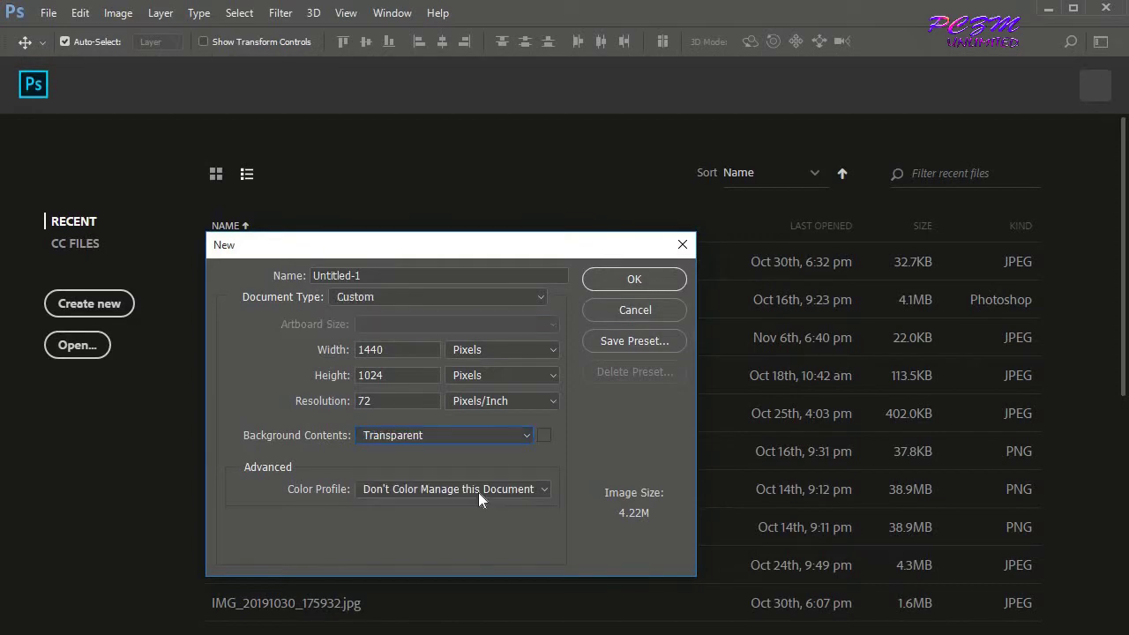
{"action": "left_click", "coordinate": [634, 279]}
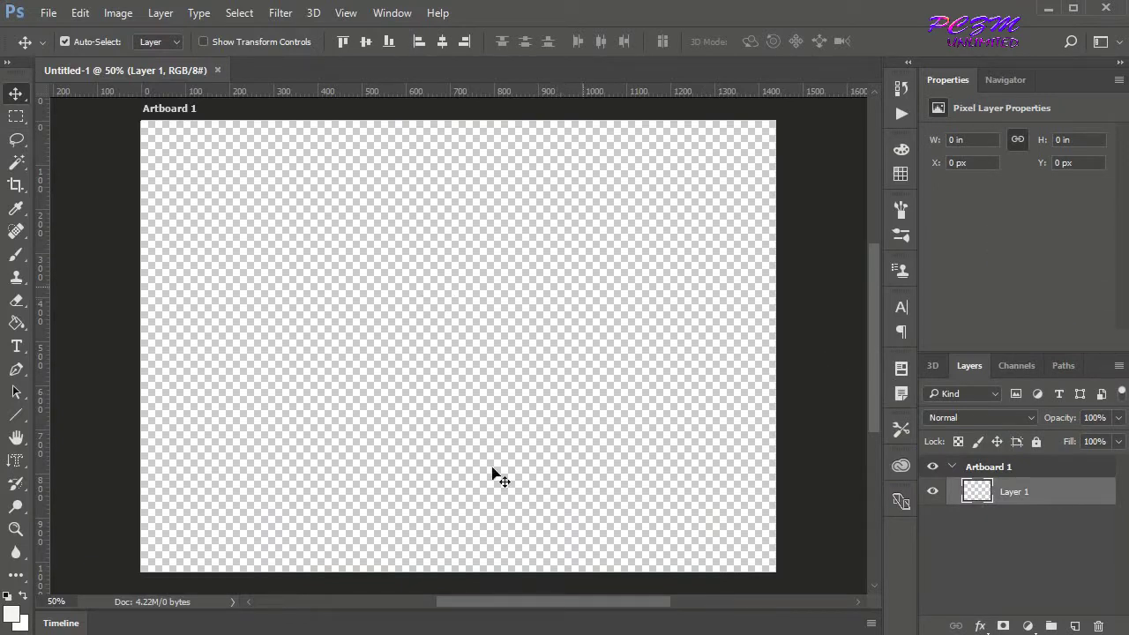
Open Handsome-Attractive 960 x 640.jpg from New folder (3).
{"action": "left_click", "coordinate": [50, 14]}
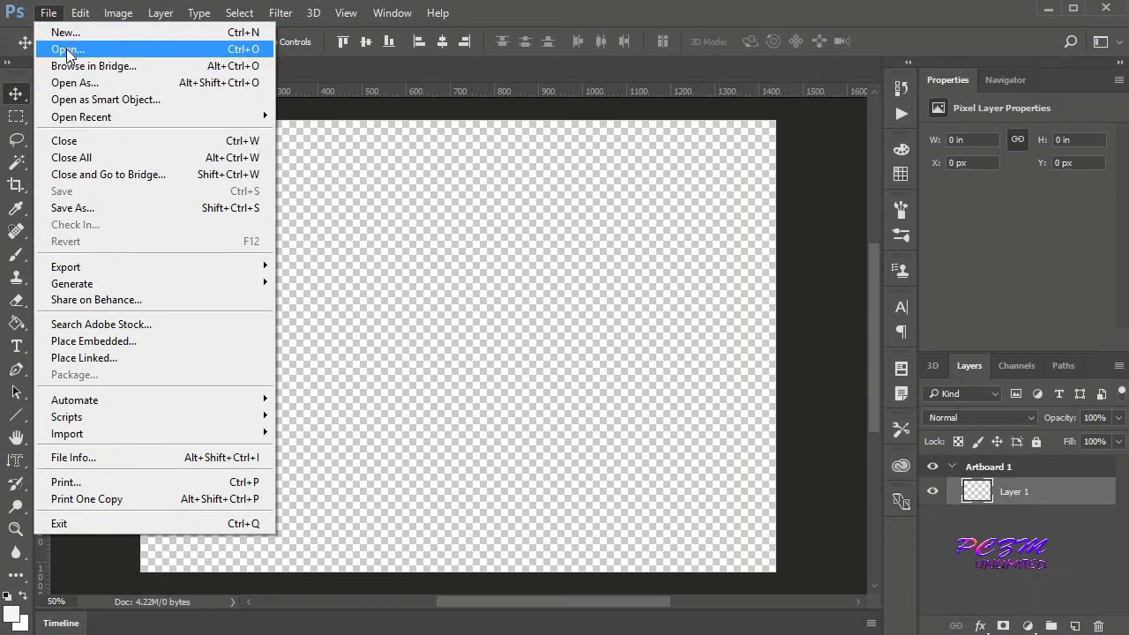
{"action": "left_click", "coordinate": [67, 51]}
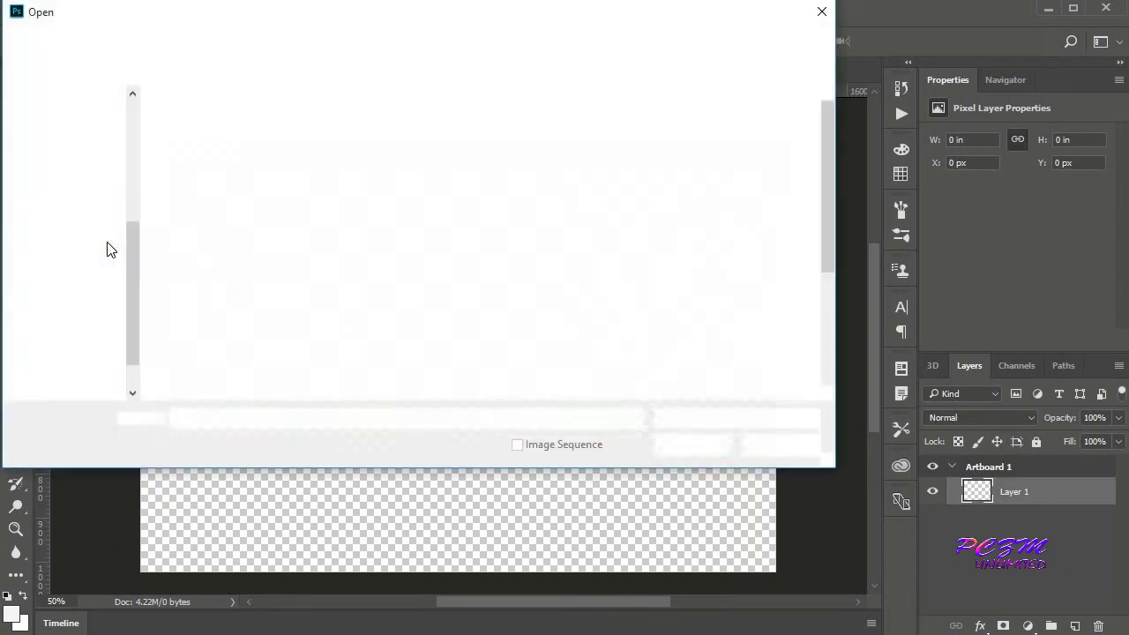
{"action": "left_click", "coordinate": [189, 280]}
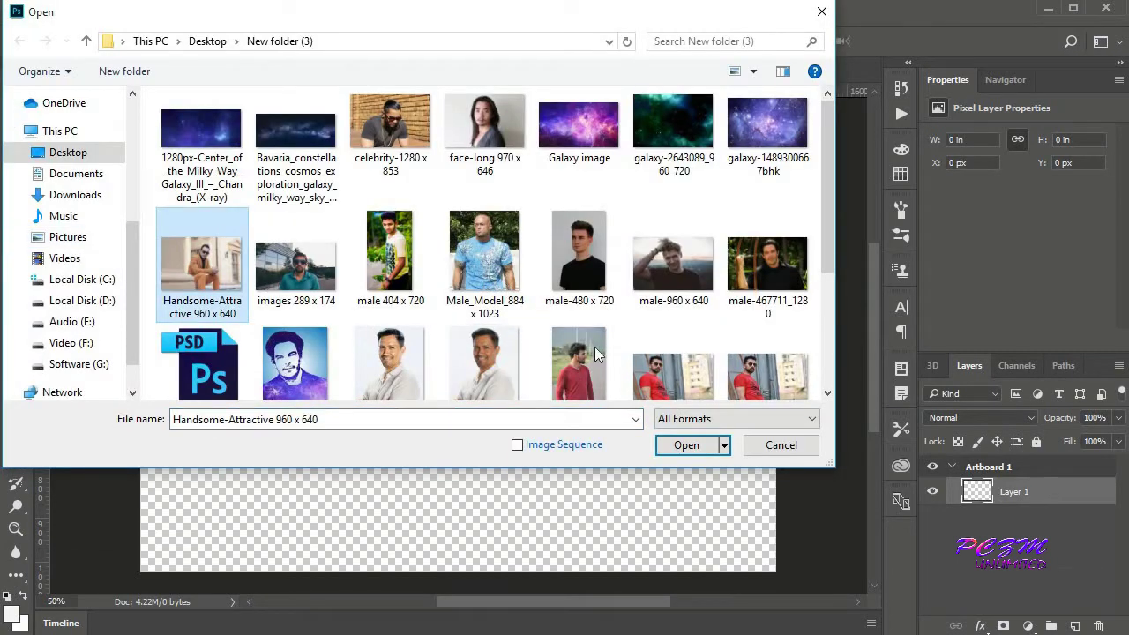
{"action": "left_click", "coordinate": [682, 448]}
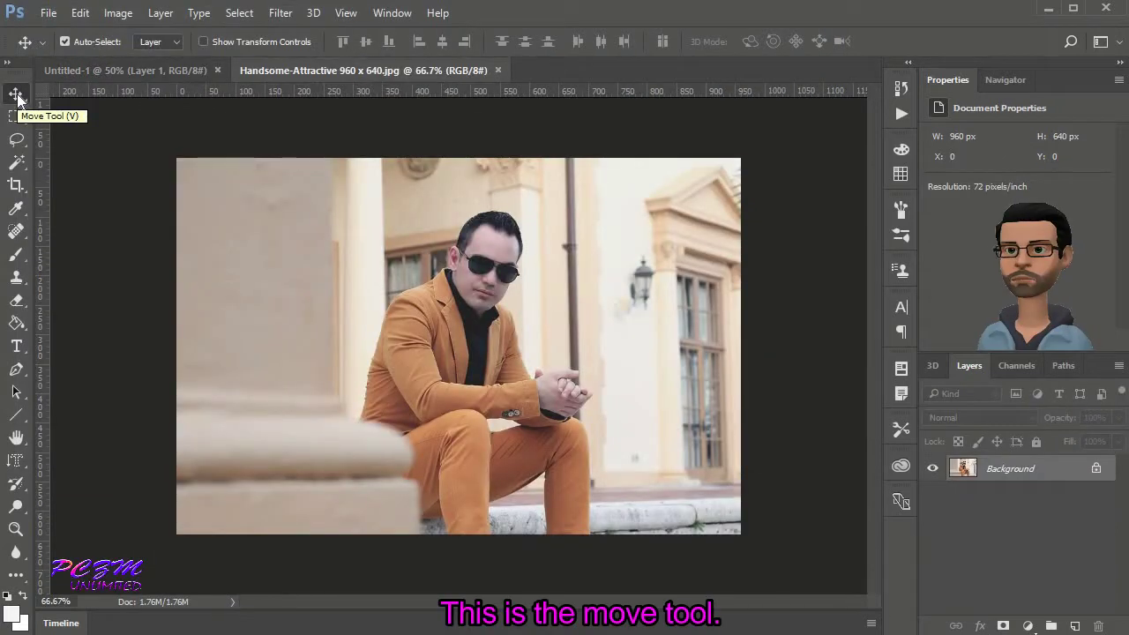
Copy the orange-suit photo onto Artboard 1 as Layer 2, placed at its top-left corner (0, 0).
{"action": "left_click_drag", "start_coordinate": [330, 70], "coordinate": [192, 118]}
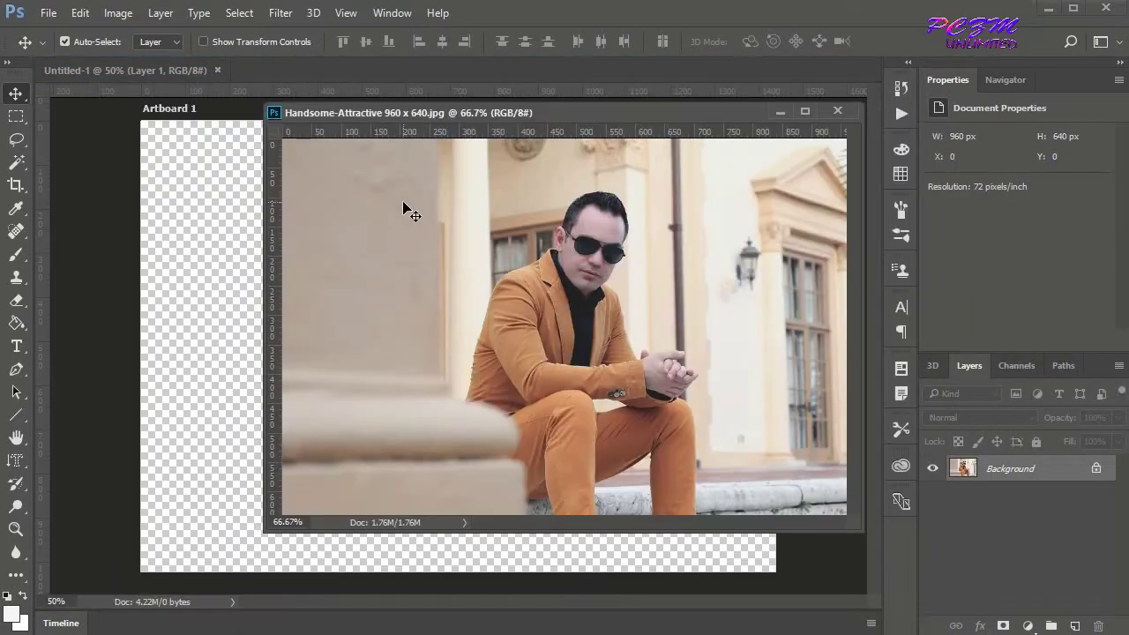
{"action": "left_click_drag", "start_coordinate": [490, 343], "coordinate": [218, 367]}
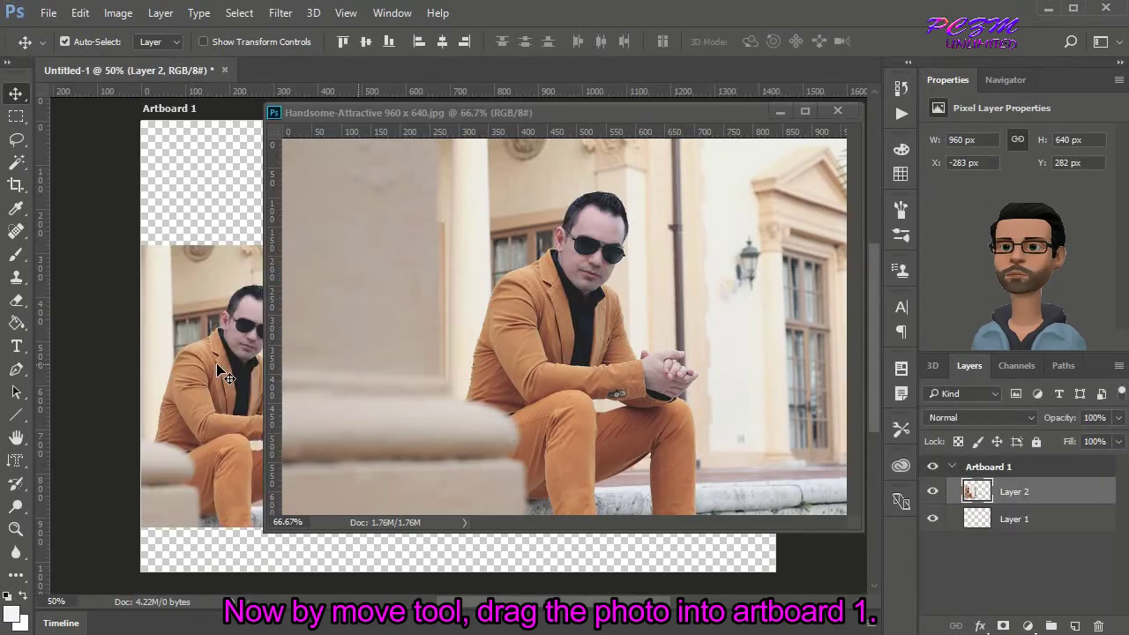
{"action": "left_click", "coordinate": [780, 112]}
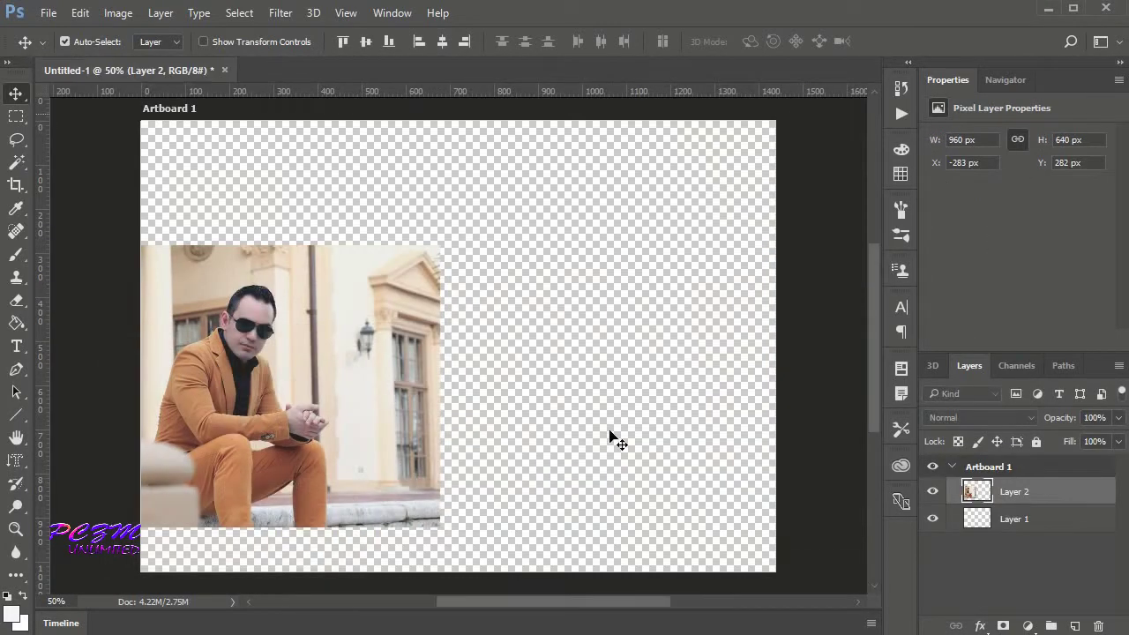
{"action": "left_click_drag", "start_coordinate": [277, 375], "coordinate": [351, 256]}
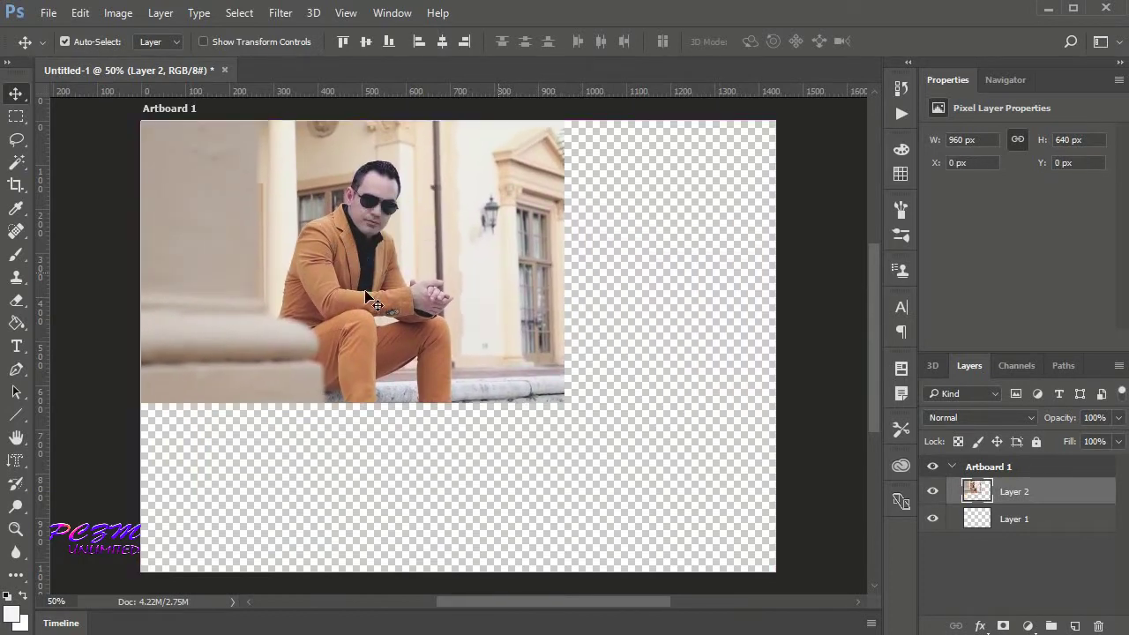
Resize Artboard 1 down to 960 × 640 px so it matches the photo with no margin.
{"action": "left_click", "coordinate": [995, 467]}
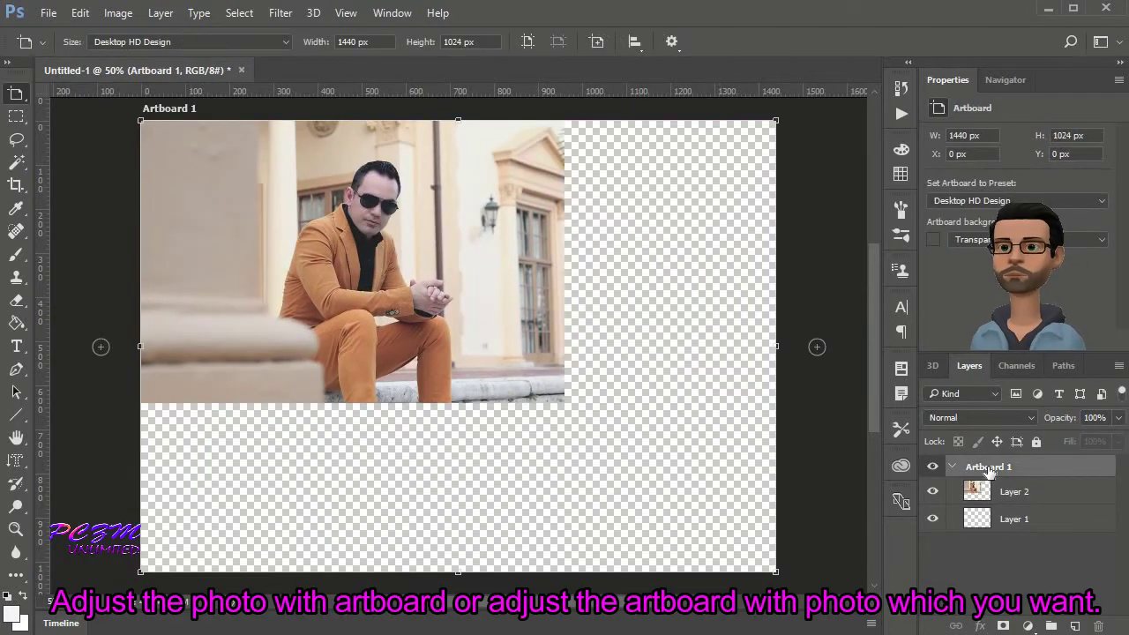
{"action": "left_click_drag", "start_coordinate": [779, 574], "coordinate": [568, 406]}
{"action": "left_click", "coordinate": [16, 93]}
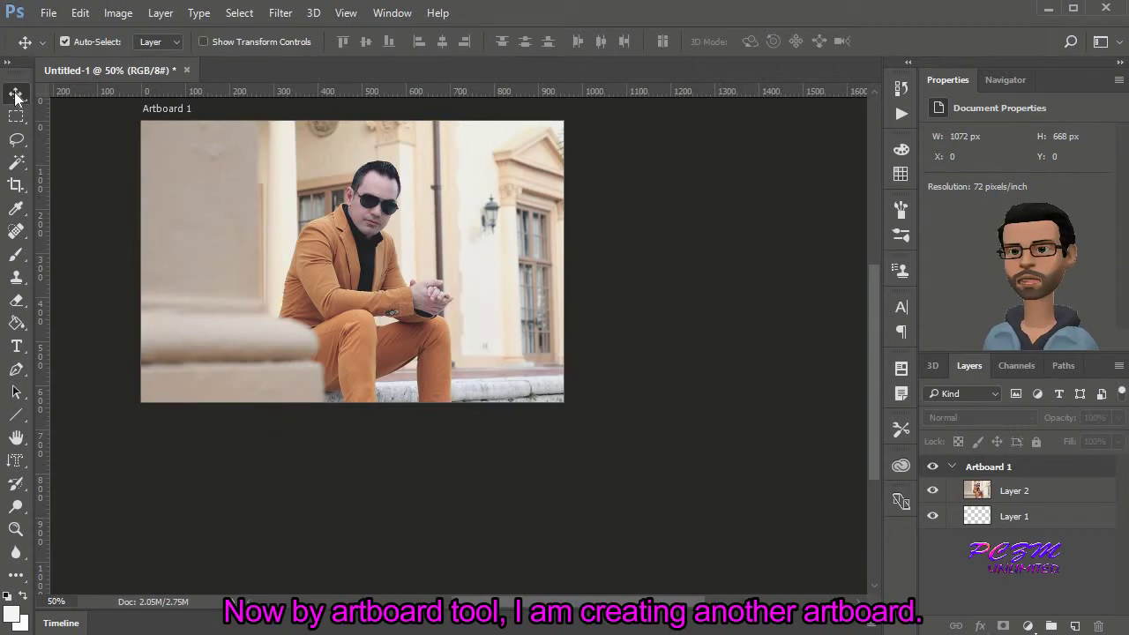
{"action": "right_click", "coordinate": [15, 93]}
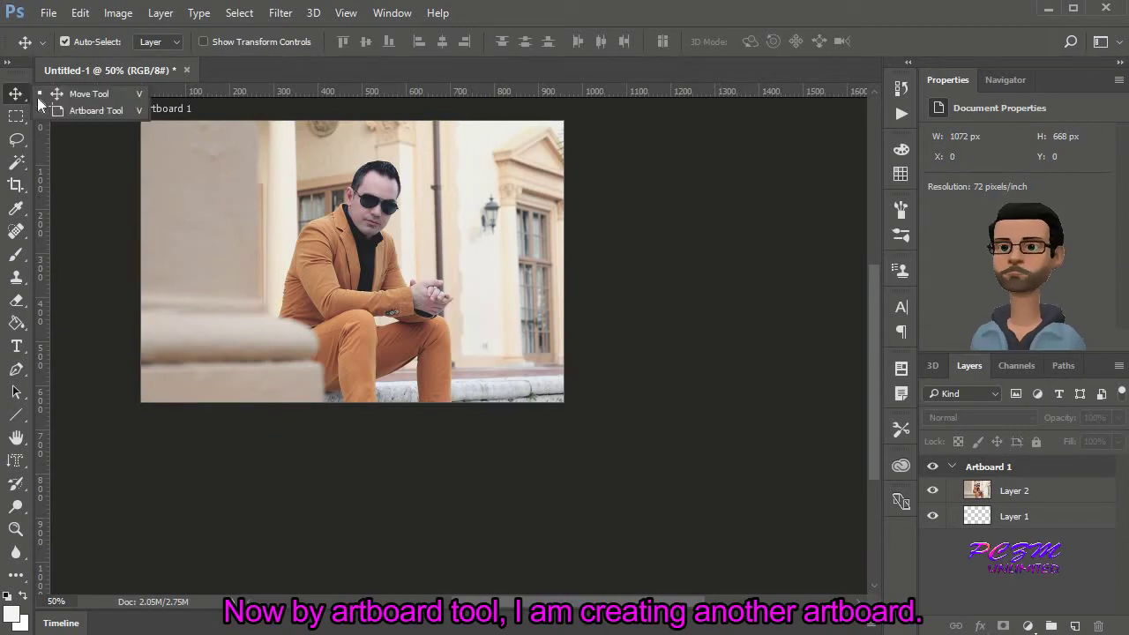
Draw a transparent 556 × 640 px Artboard 2 to the right of Artboard 1.
{"action": "left_click", "coordinate": [114, 111]}
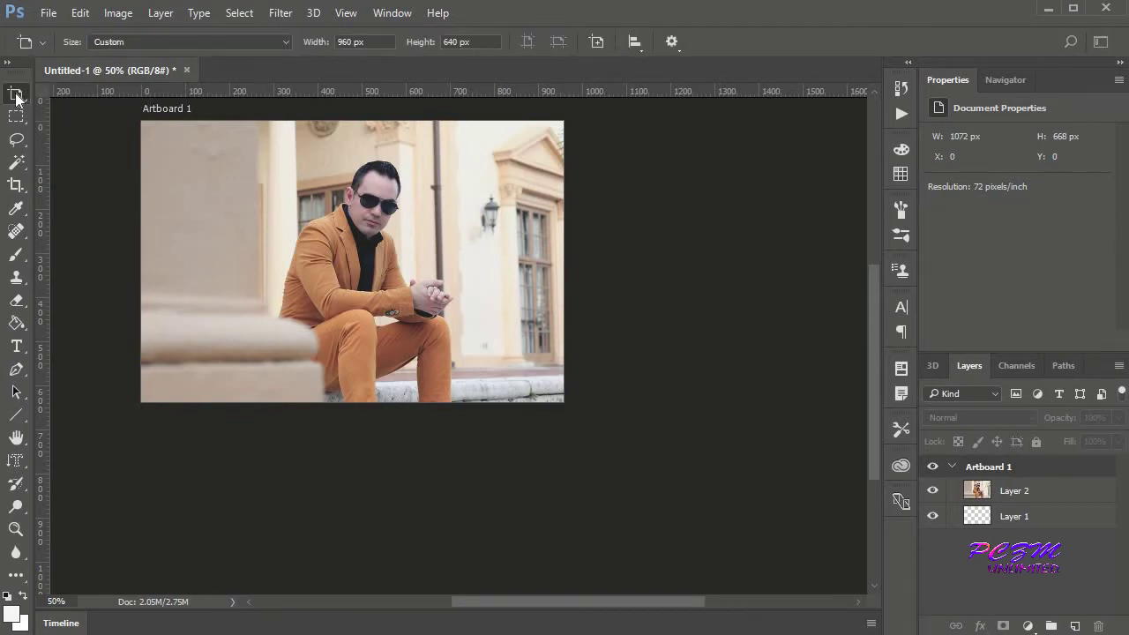
{"action": "left_click_drag", "start_coordinate": [577, 120], "coordinate": [823, 407]}
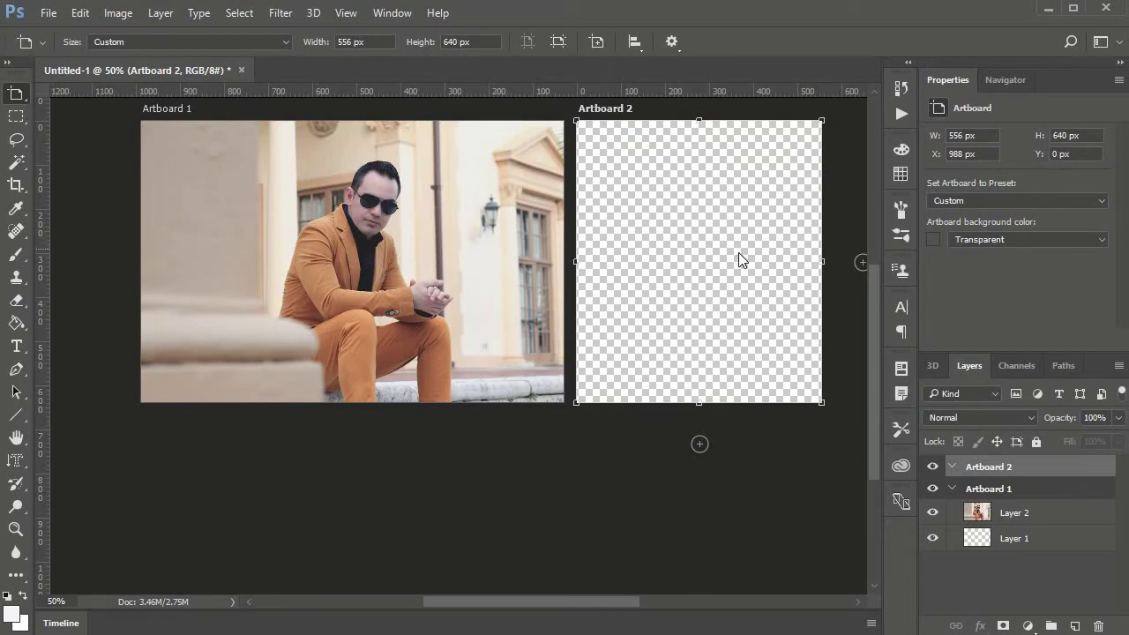
{"action": "left_click", "coordinate": [44, 12]}
Open the Male_Model_884 x 1023.jpg photo.
{"action": "left_click", "coordinate": [55, 48]}
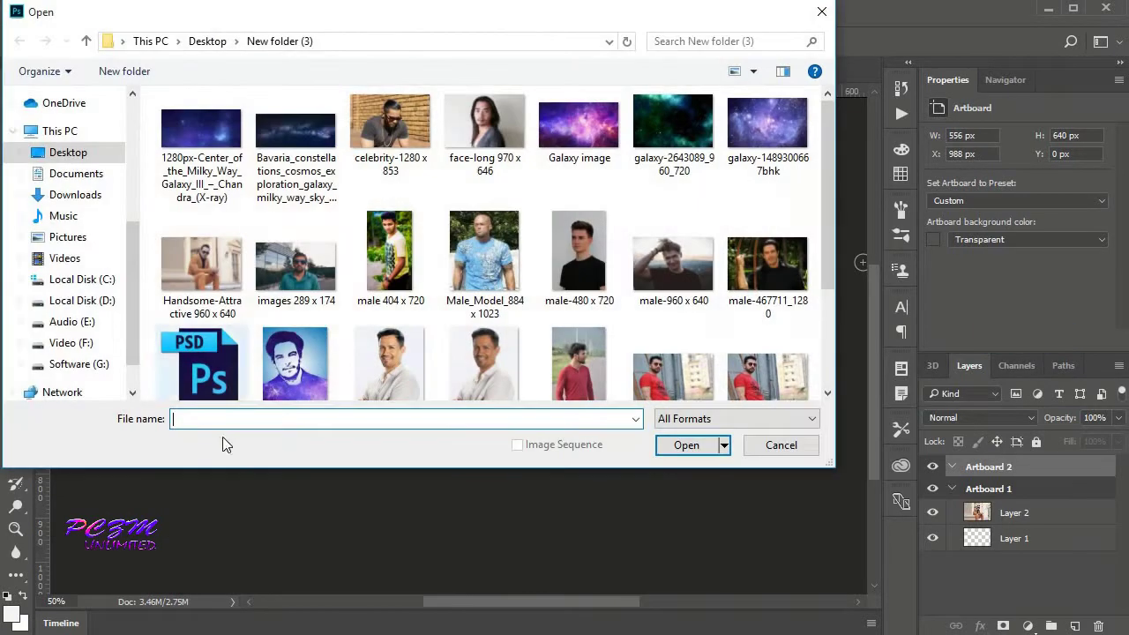
{"action": "left_click", "coordinate": [476, 255]}
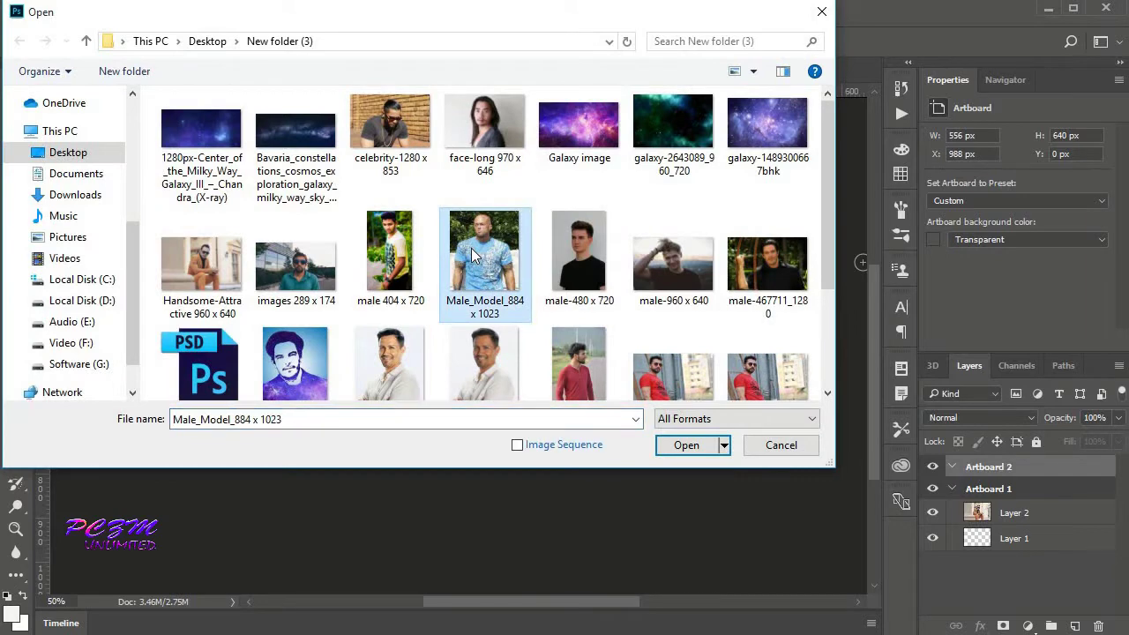
{"action": "left_click", "coordinate": [681, 443]}
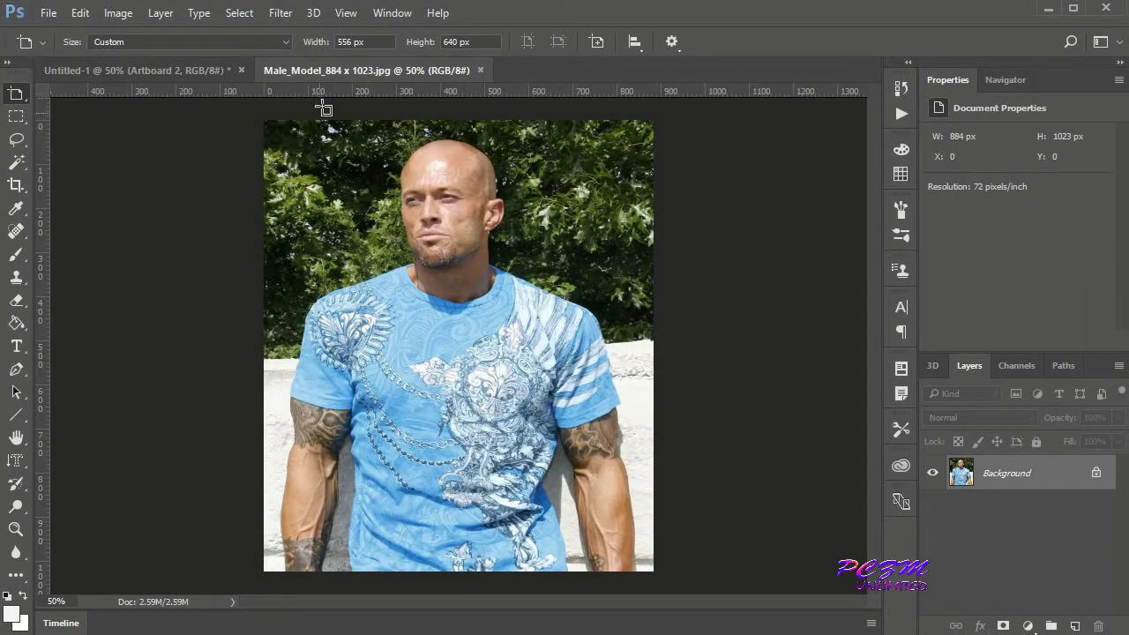
Copy the blue-T-shirt photo onto Artboard 2 as Layer 3.
{"action": "right_click", "coordinate": [18, 96]}
{"action": "left_click", "coordinate": [62, 95]}
{"action": "left_click_drag", "start_coordinate": [361, 69], "coordinate": [213, 178]}
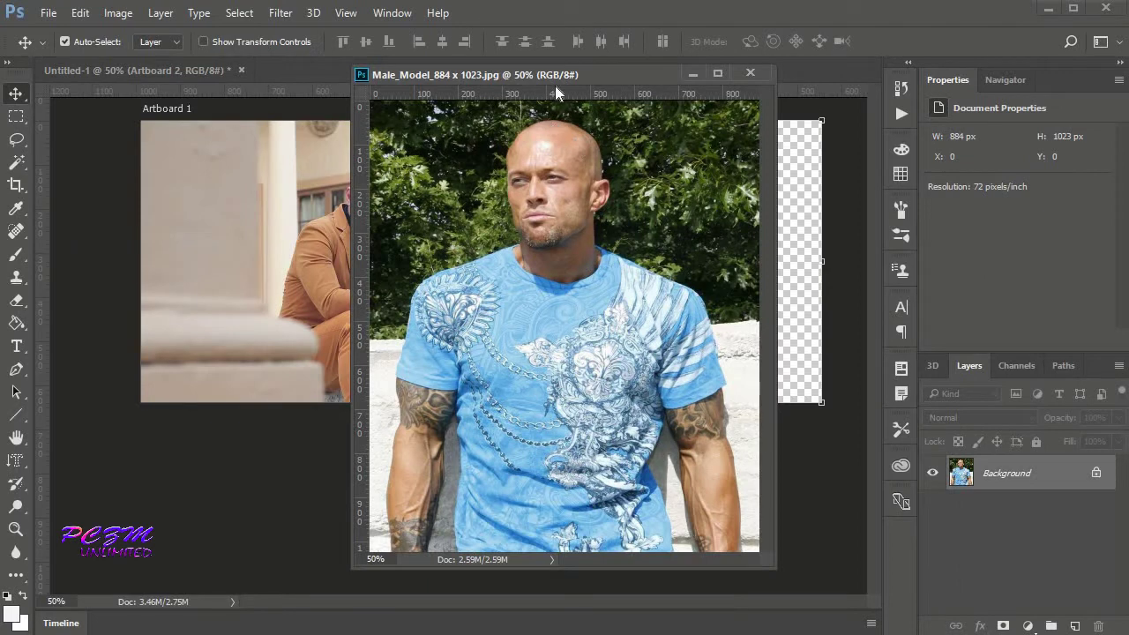
{"action": "left_click_drag", "start_coordinate": [562, 75], "coordinate": [336, 176]}
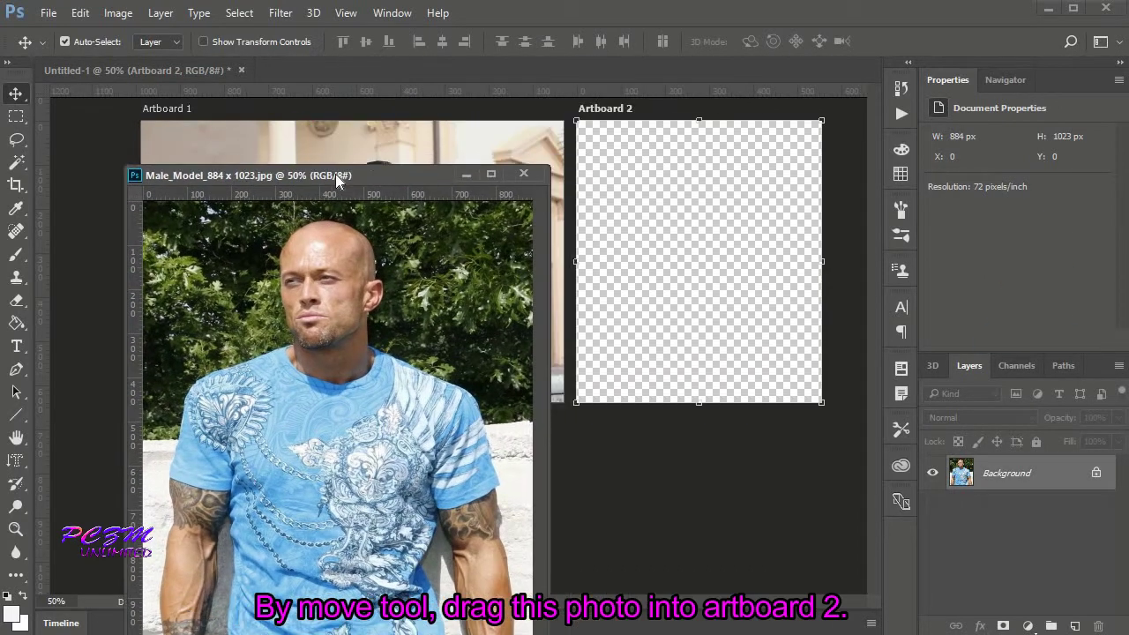
{"action": "left_click_drag", "start_coordinate": [328, 373], "coordinate": [662, 271]}
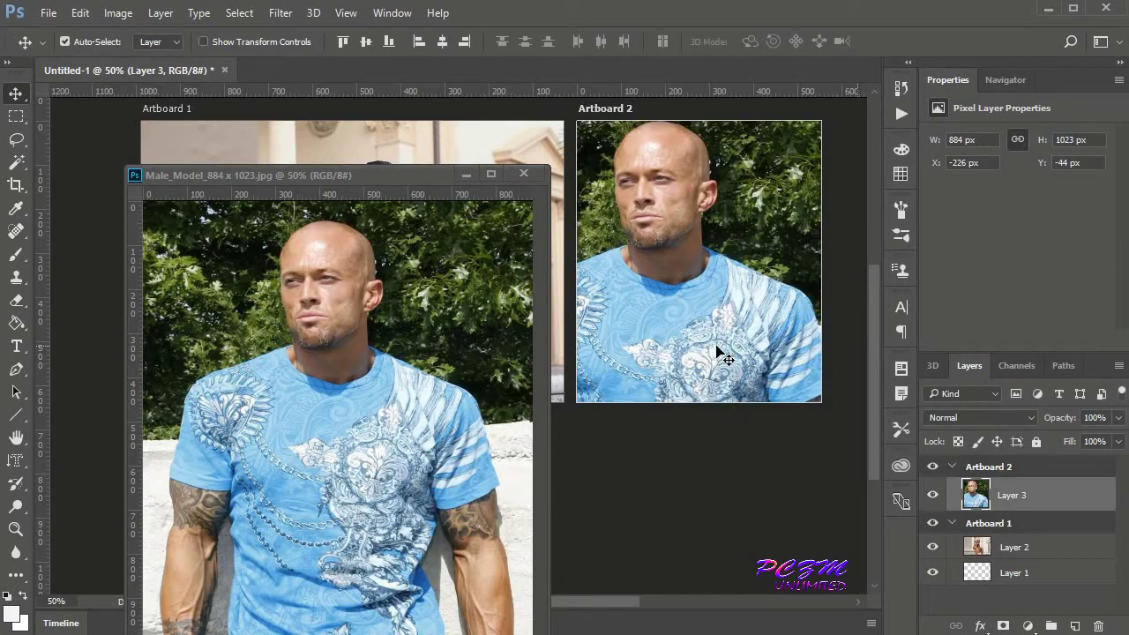
{"action": "left_click", "coordinate": [466, 174]}
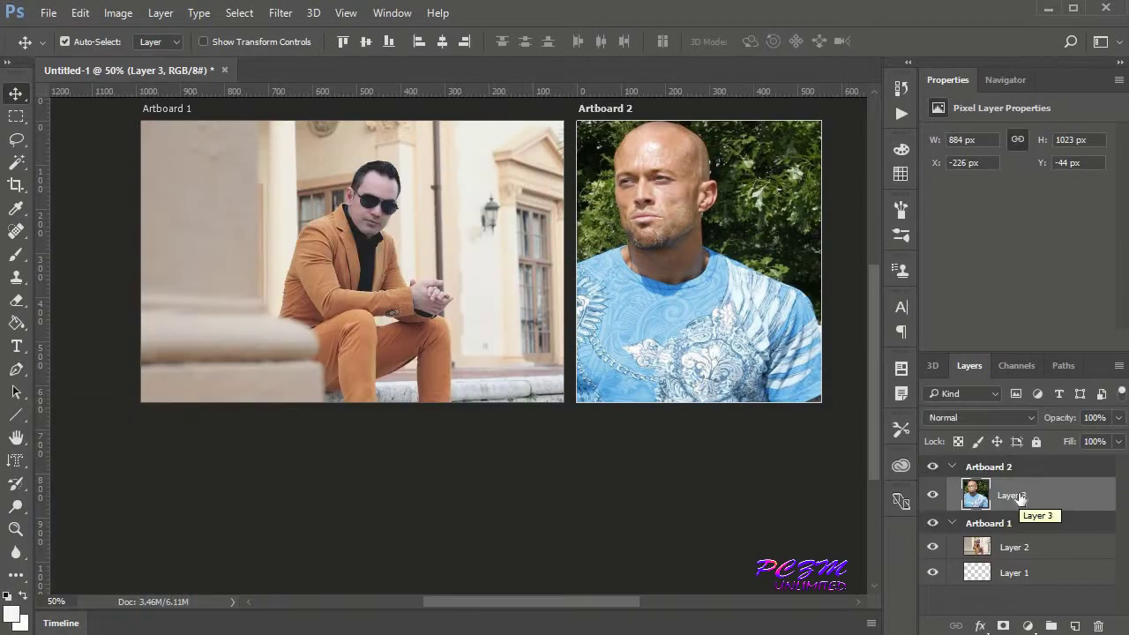
Free-transform Layer 3 so the photo fits Artboard 2's edges at 556 × 640 px, position 0, 0.
{"action": "key", "text": "ctrl+t"}
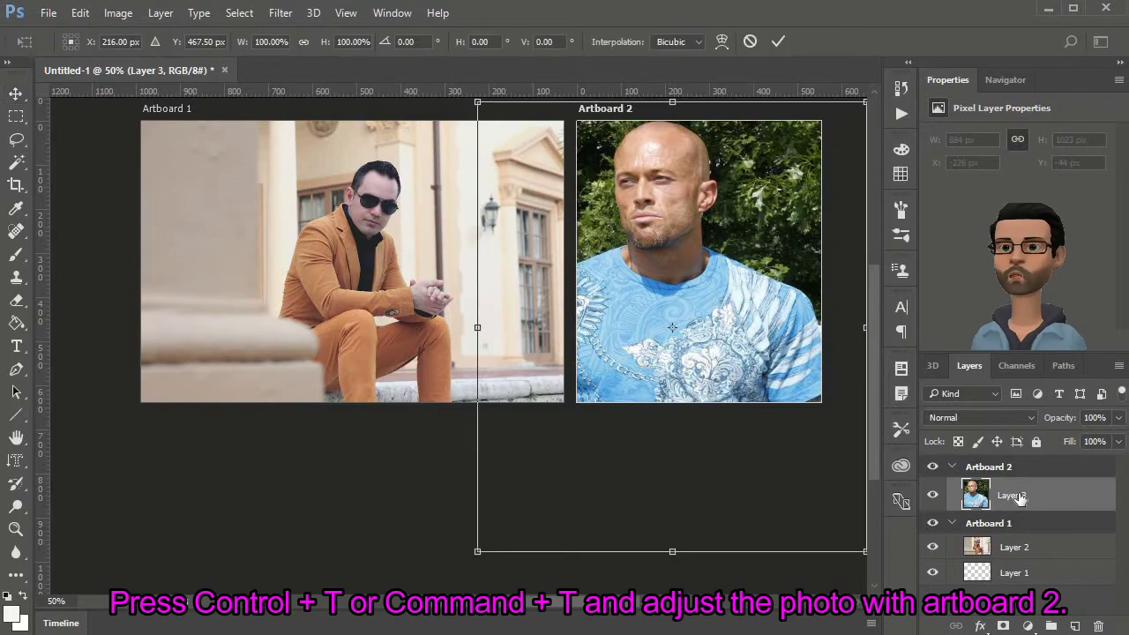
{"action": "left_click_drag", "start_coordinate": [479, 552], "coordinate": [577, 403]}
{"action": "left_click_drag", "start_coordinate": [865, 253], "coordinate": [821, 252]}
{"action": "left_click_drag", "start_coordinate": [698, 101], "coordinate": [699, 121]}
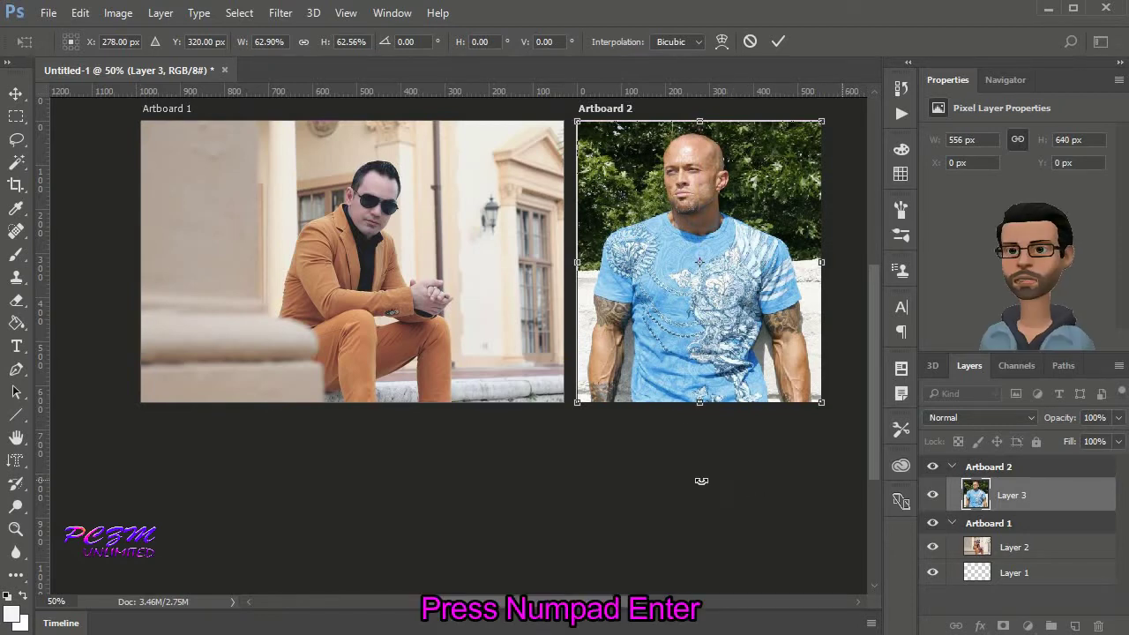
{"action": "key", "text": "KP_Enter"}
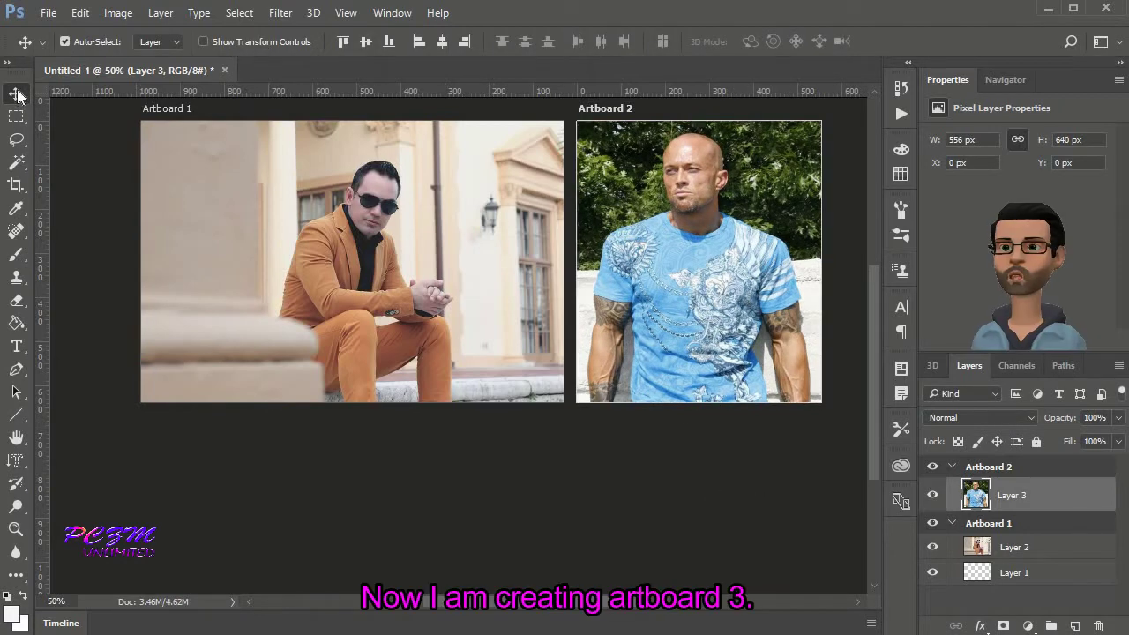
{"action": "right_click", "coordinate": [16, 95]}
Draw a 1544 × 584 px Artboard 3 spanning the full width beneath Artboards 1 and 2.
{"action": "left_click", "coordinate": [88, 110]}
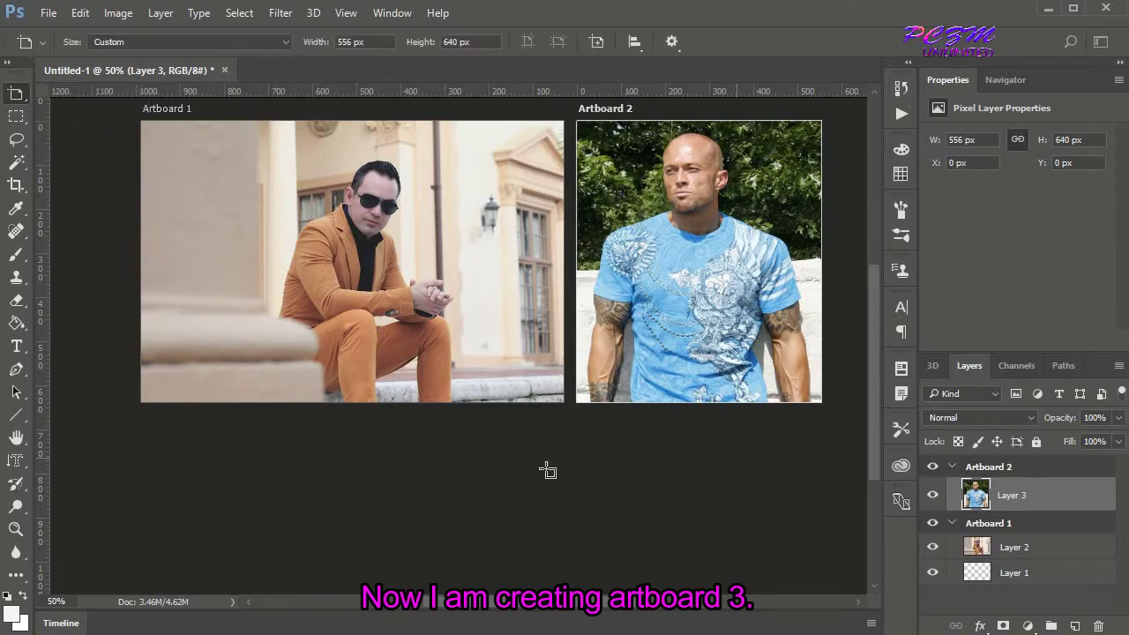
{"action": "left_click", "coordinate": [180, 451]}
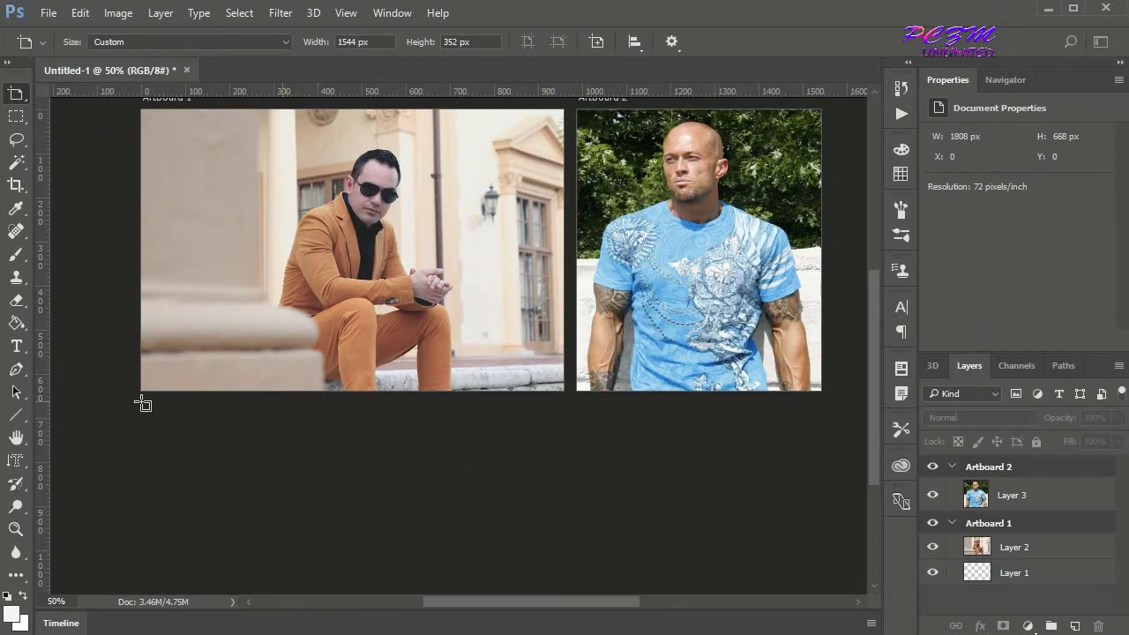
{"action": "left_click_drag", "start_coordinate": [142, 403], "coordinate": [822, 561]}
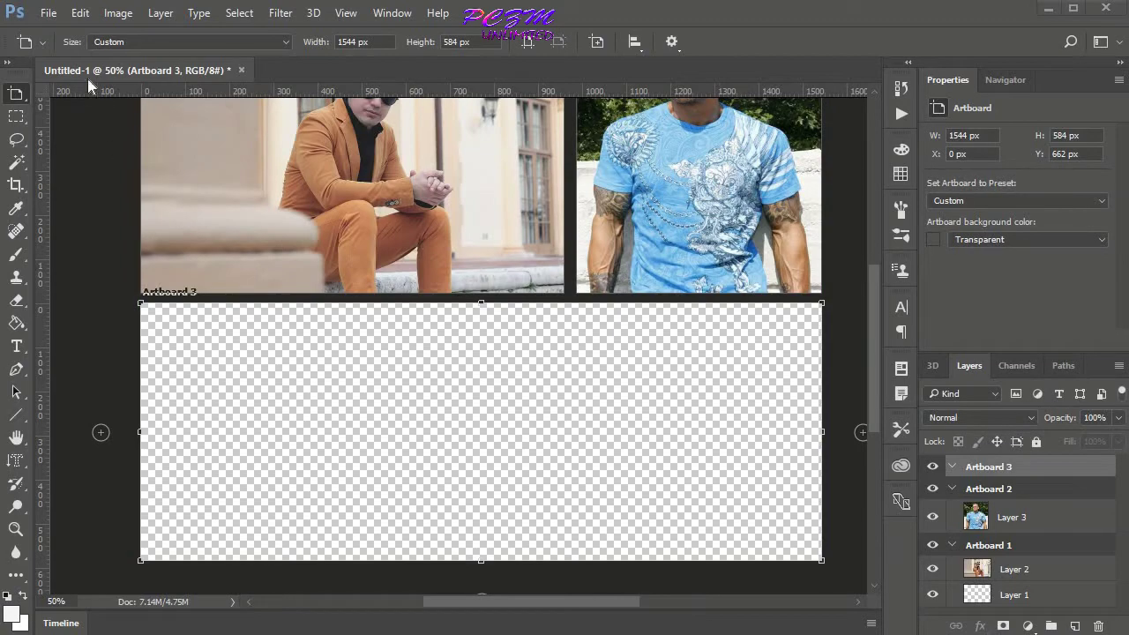
{"action": "left_click", "coordinate": [49, 13]}
{"action": "left_click", "coordinate": [66, 45]}
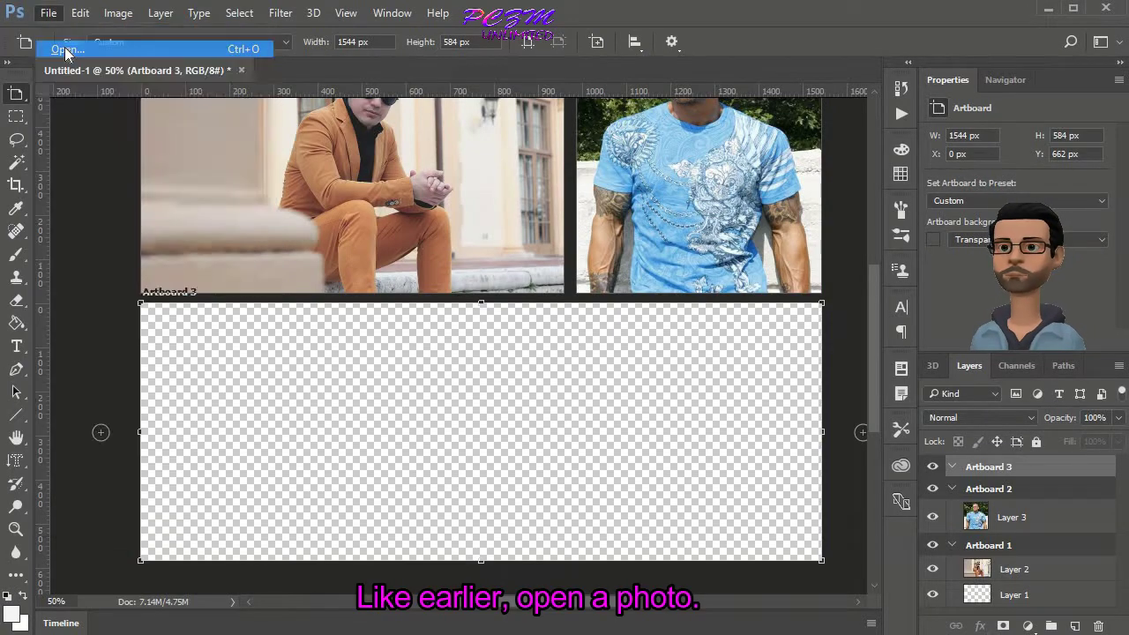
{"action": "left_click", "coordinate": [297, 132]}
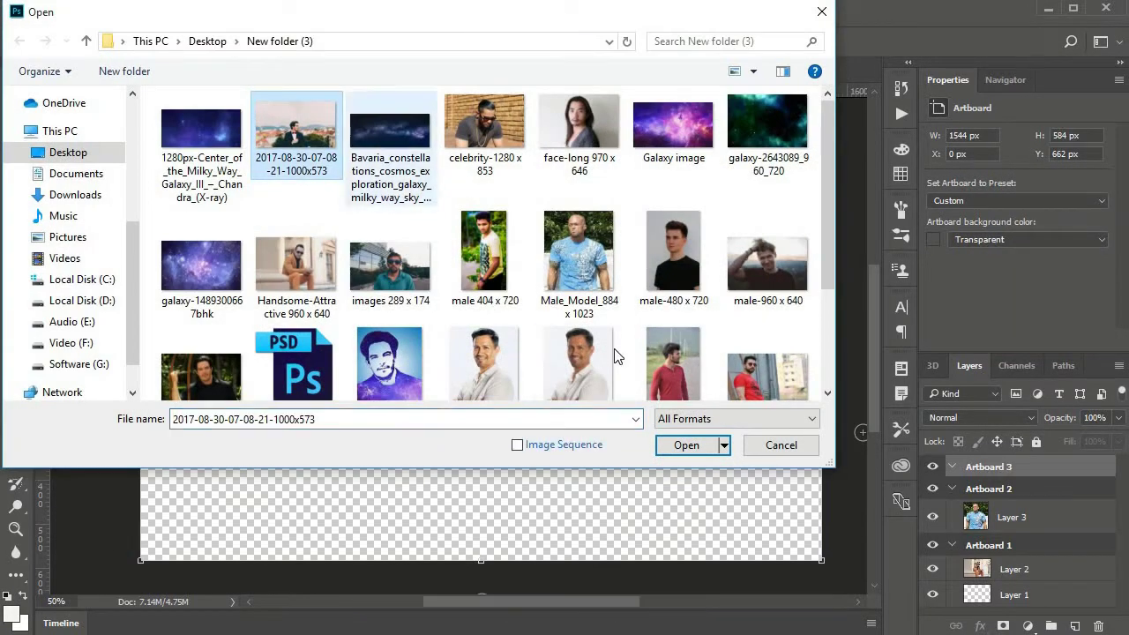
{"action": "left_click", "coordinate": [680, 445]}
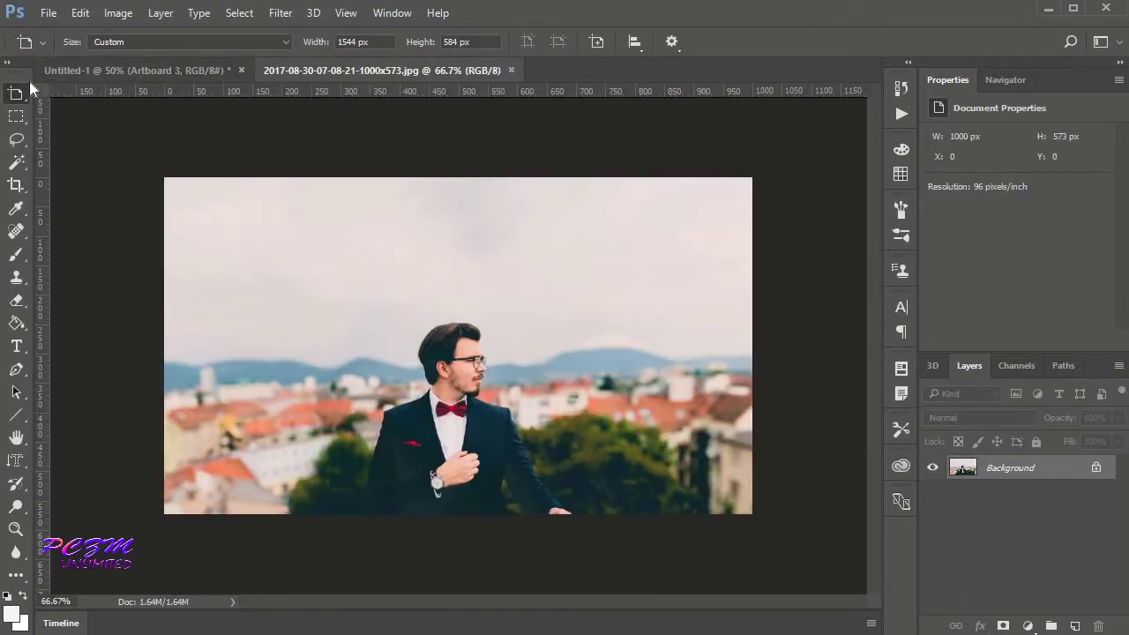
Copy the bow-tie photo into Artboard 3 as Layer 4, aligned top-left at 0, 0 px.
{"action": "right_click", "coordinate": [12, 103]}
{"action": "left_click", "coordinate": [51, 97]}
{"action": "left_click_drag", "start_coordinate": [364, 72], "coordinate": [248, 193]}
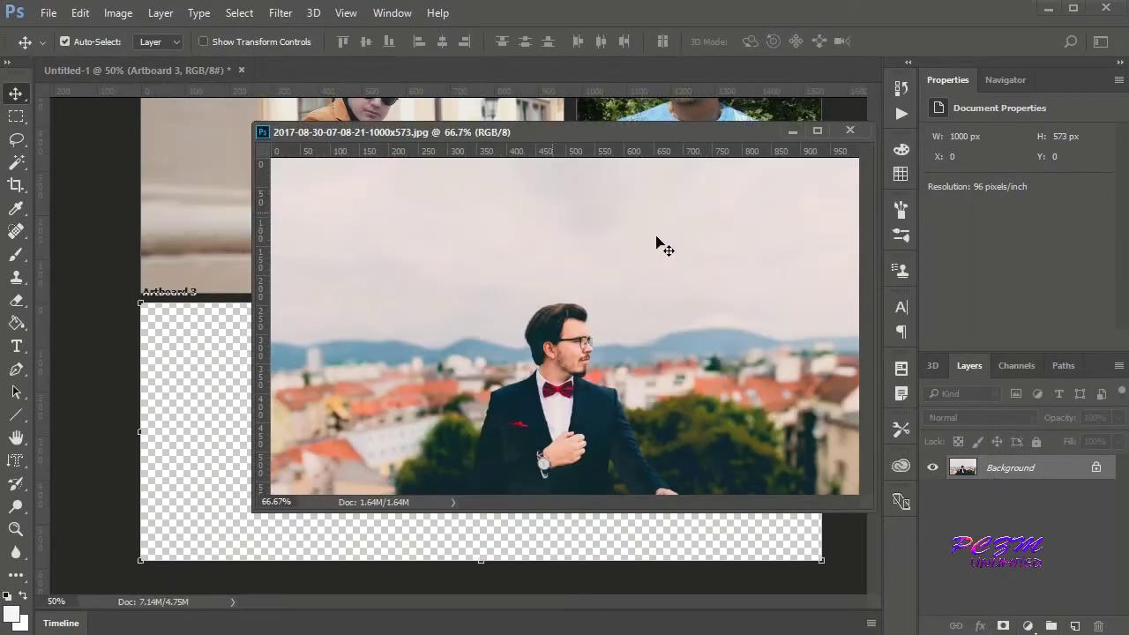
{"action": "left_click_drag", "start_coordinate": [574, 298], "coordinate": [182, 475]}
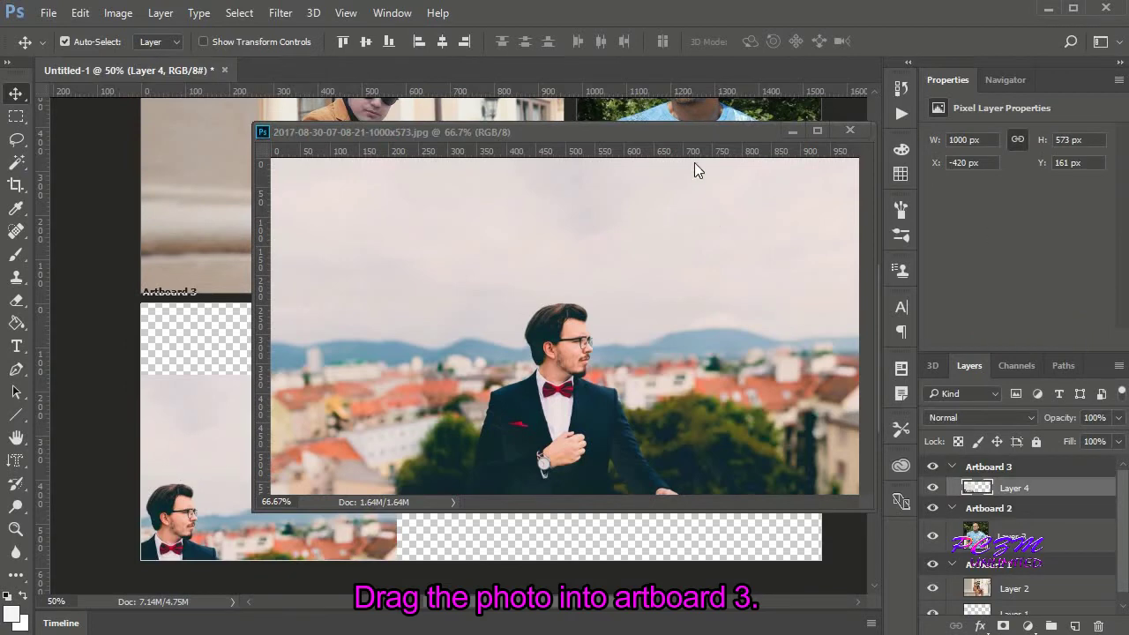
{"action": "left_click", "coordinate": [850, 130]}
{"action": "left_click_drag", "start_coordinate": [293, 488], "coordinate": [447, 415]}
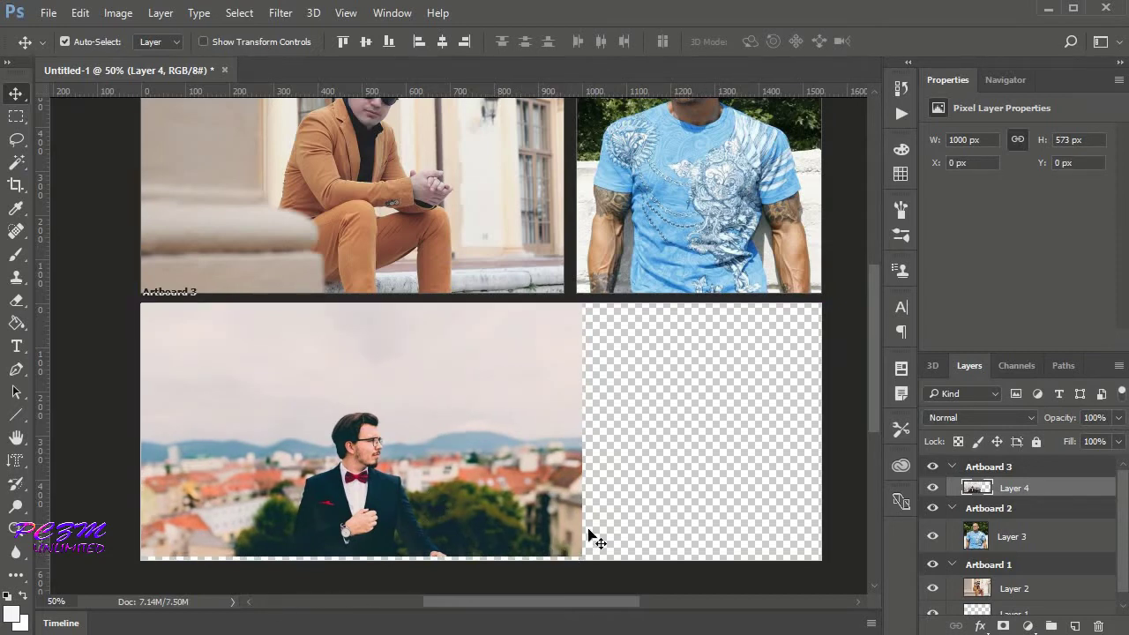
Scale the bow-tie photo to 1544 × 888 px at 0, -304 px, covering Artboard 3's full width.
{"action": "key", "text": "ctrl+t"}
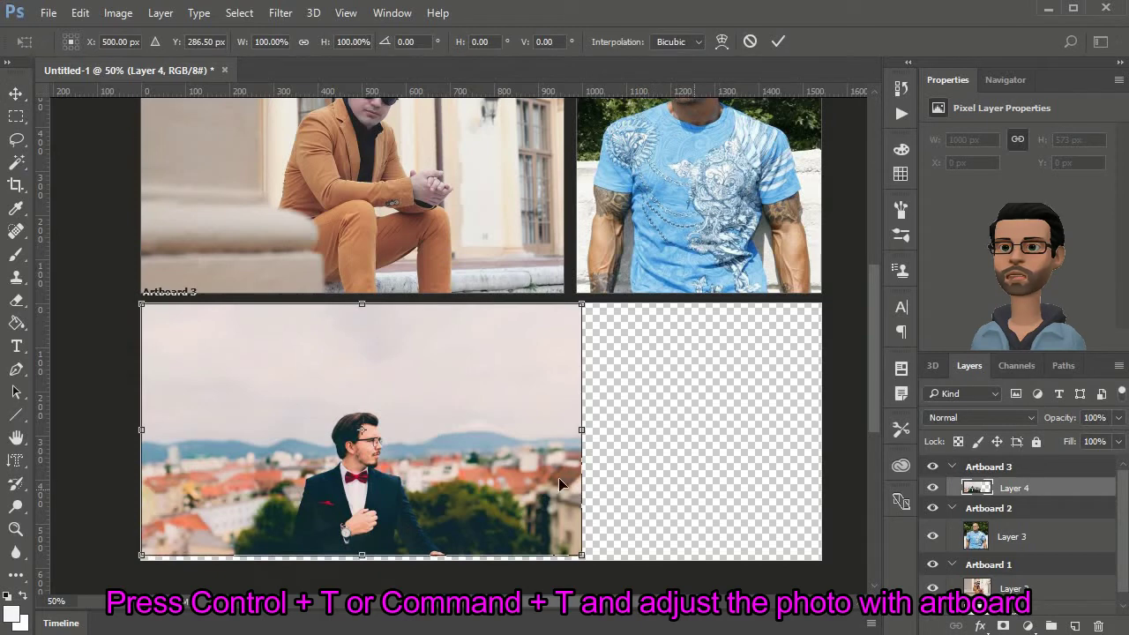
{"action": "left_click_drag", "start_coordinate": [582, 431], "coordinate": [822, 439]}
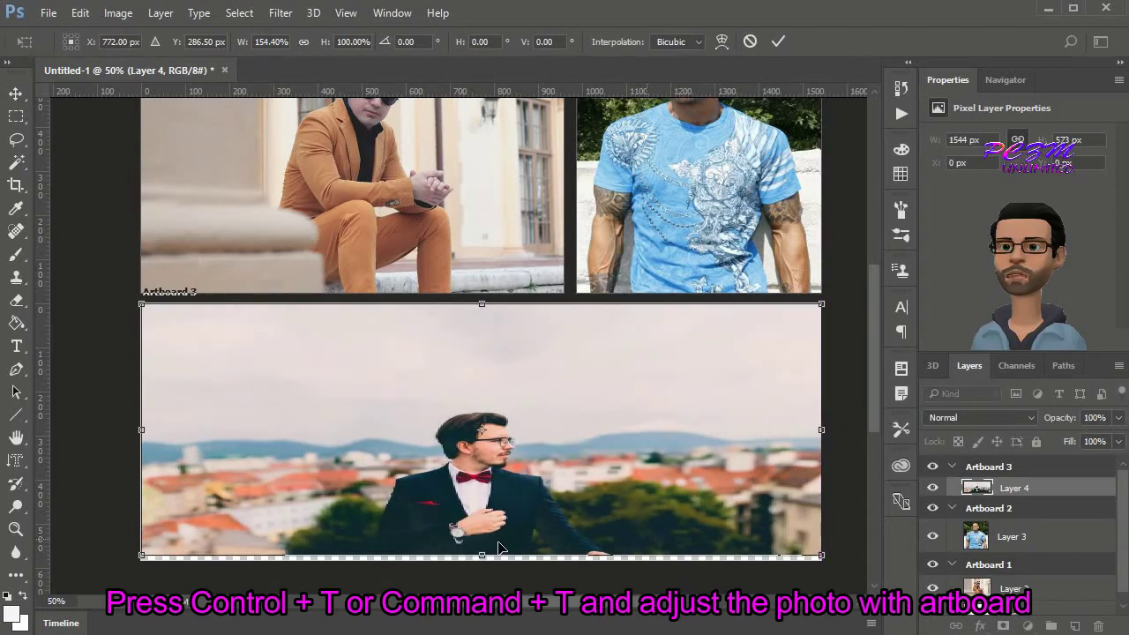
{"action": "left_click_drag", "start_coordinate": [482, 555], "coordinate": [481, 560]}
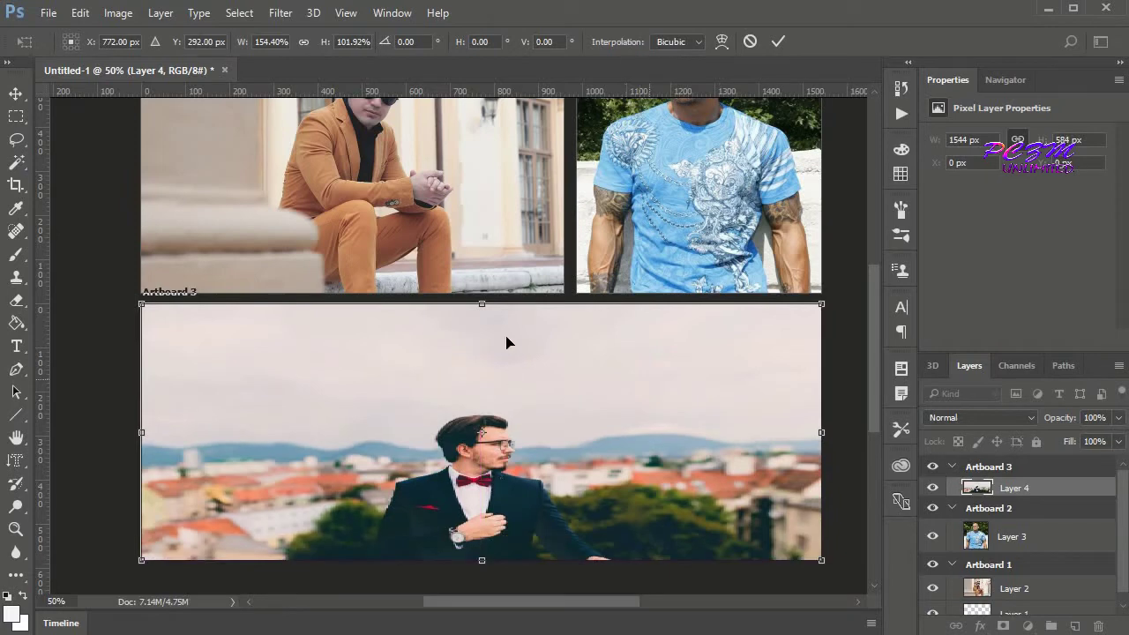
{"action": "left_click_drag", "start_coordinate": [482, 305], "coordinate": [477, 185]}
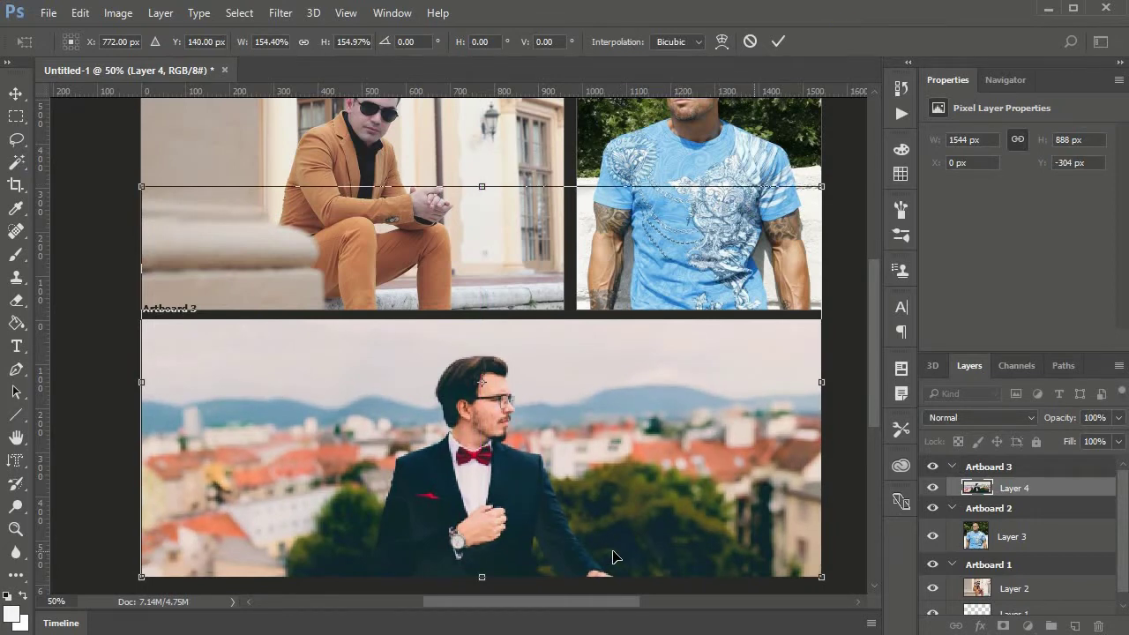
{"action": "key", "text": "KP_Enter"}
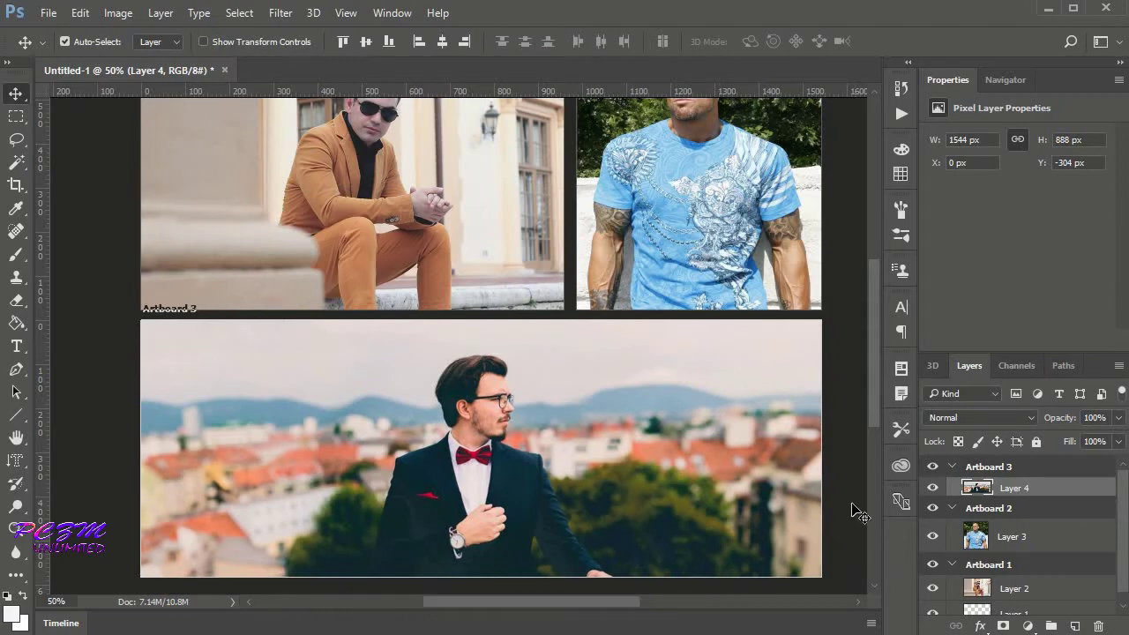
{"action": "left_click_drag", "start_coordinate": [874, 377], "coordinate": [888, 349]}
Select Artboards 1, 2 and 3 together in the Layers panel.
{"action": "left_click", "coordinate": [988, 565]}
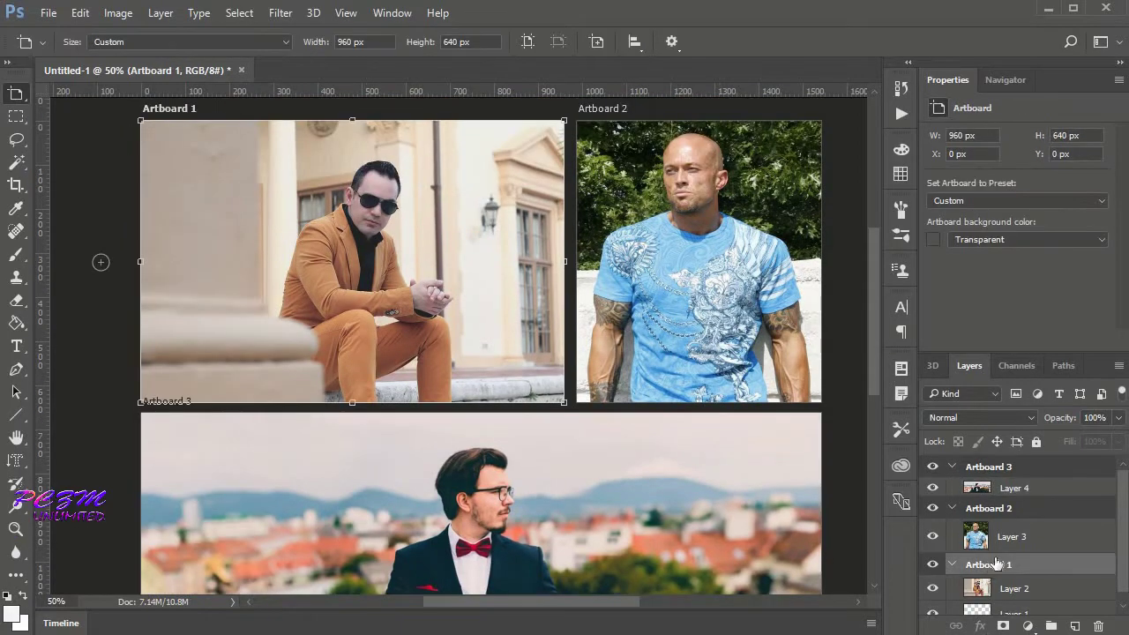
{"action": "left_click", "coordinate": [988, 508], "text": "ctrl"}
{"action": "left_click", "coordinate": [1006, 466], "text": "ctrl"}
Save the artboards as a JPEG named 'New Collage' at maximum quality 12.
{"action": "left_click", "coordinate": [49, 12]}
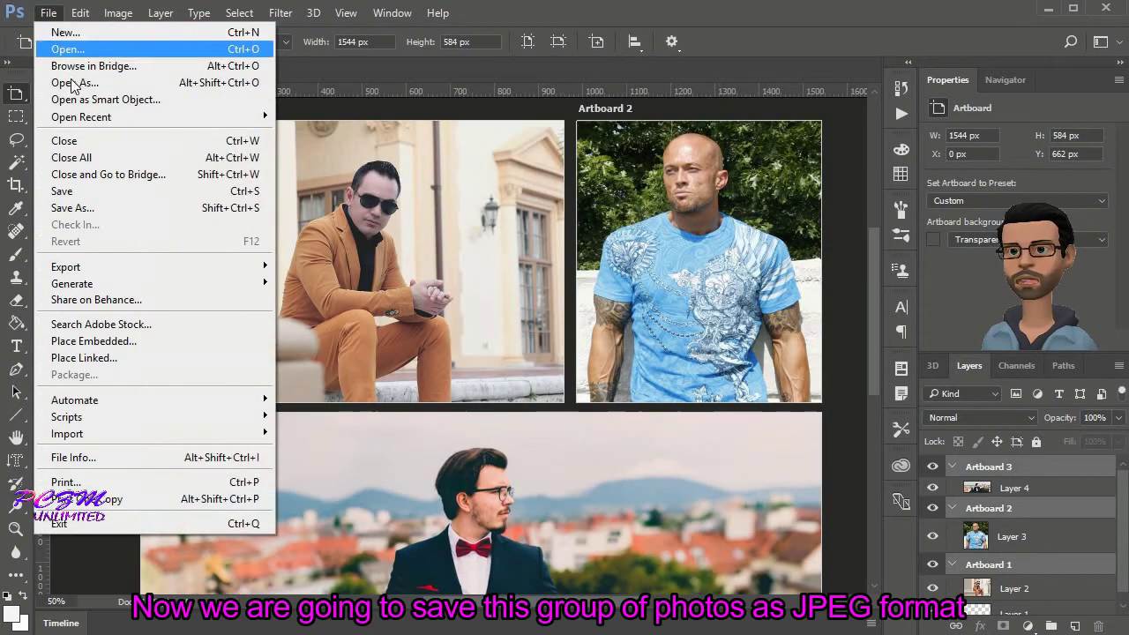
{"action": "left_click", "coordinate": [83, 209]}
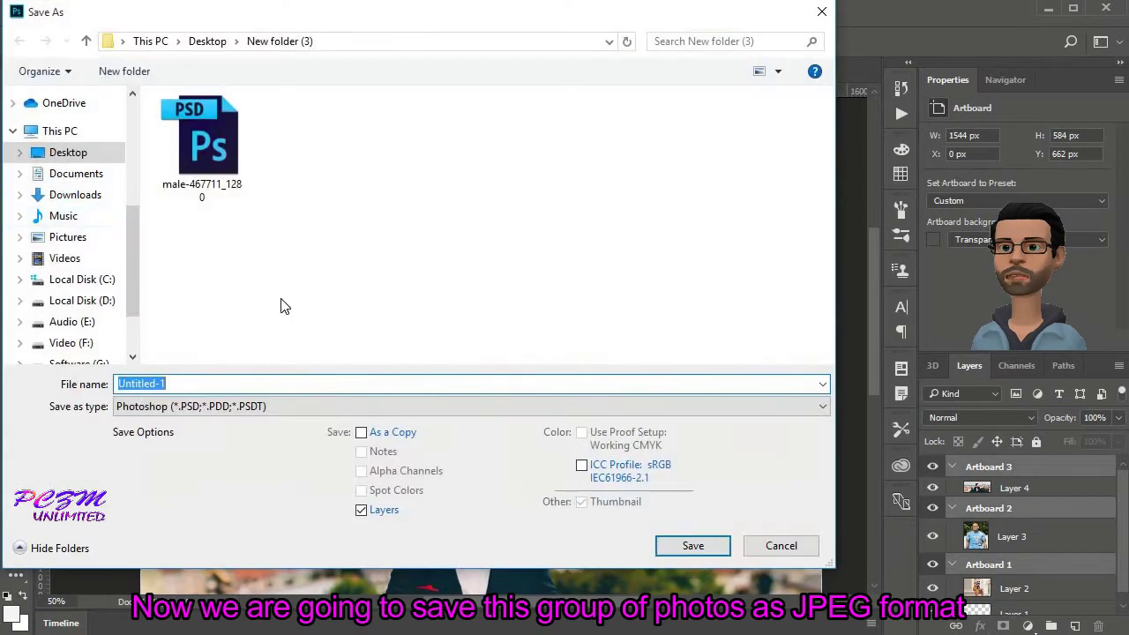
{"action": "left_click", "coordinate": [192, 407]}
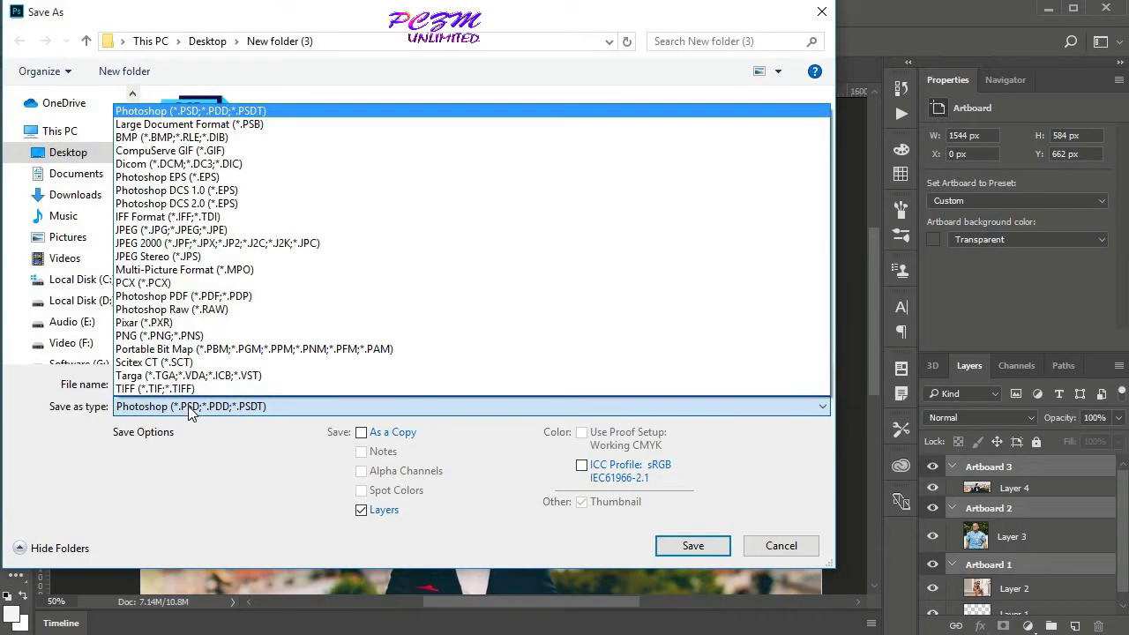
{"action": "left_click", "coordinate": [158, 231]}
{"action": "type", "text": "Ne"}
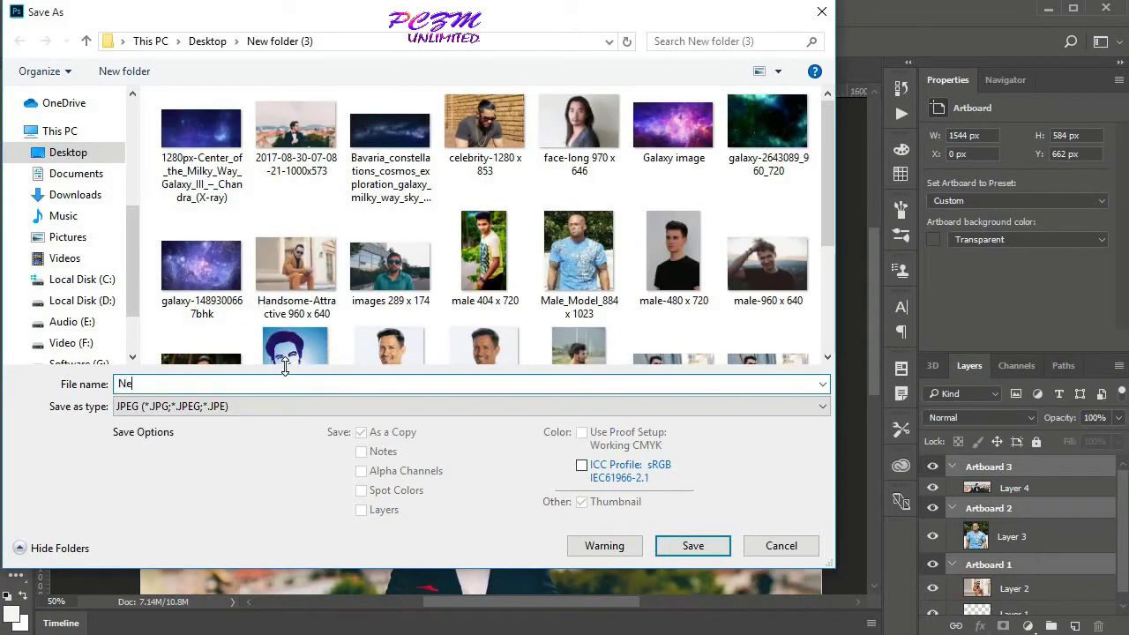
{"action": "type", "text": "w Collage"}
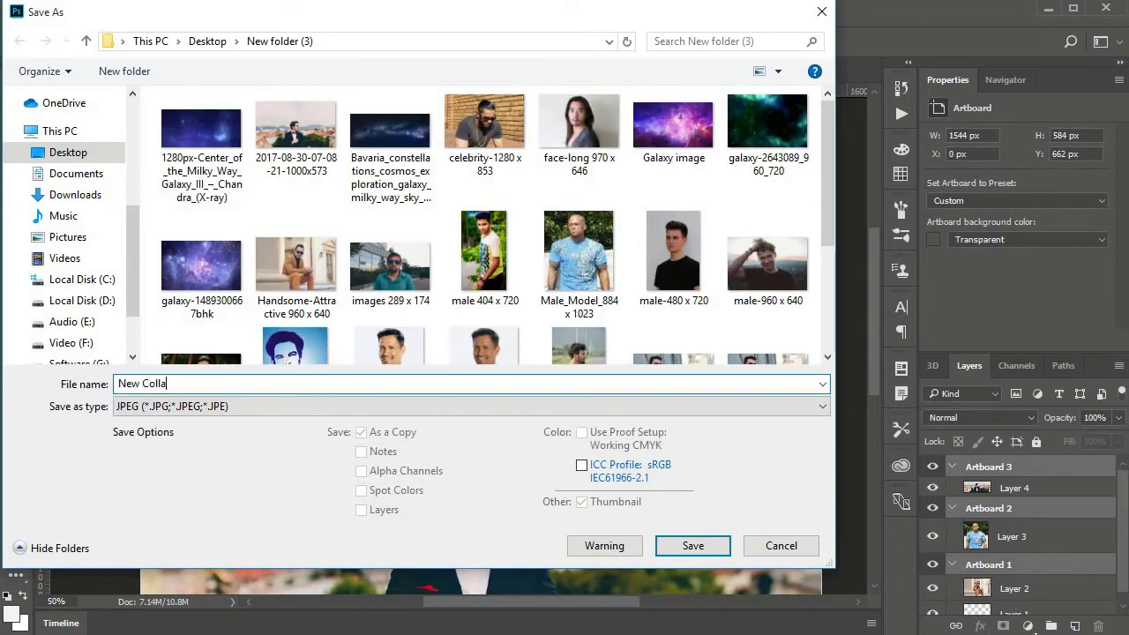
{"action": "left_click", "coordinate": [688, 546]}
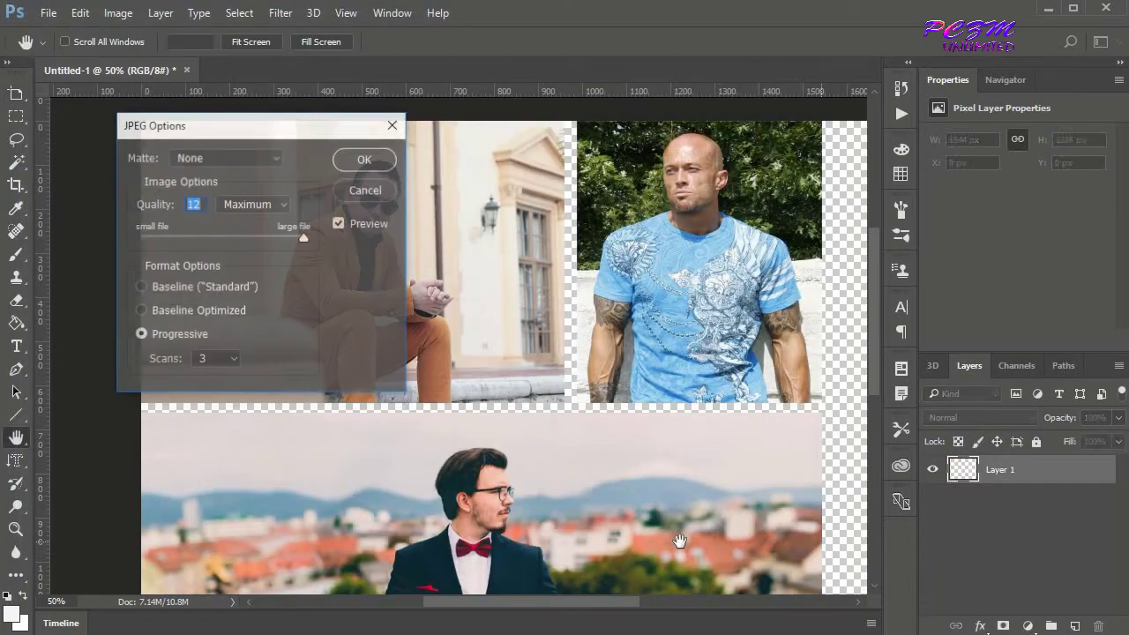
{"action": "left_click", "coordinate": [366, 157]}
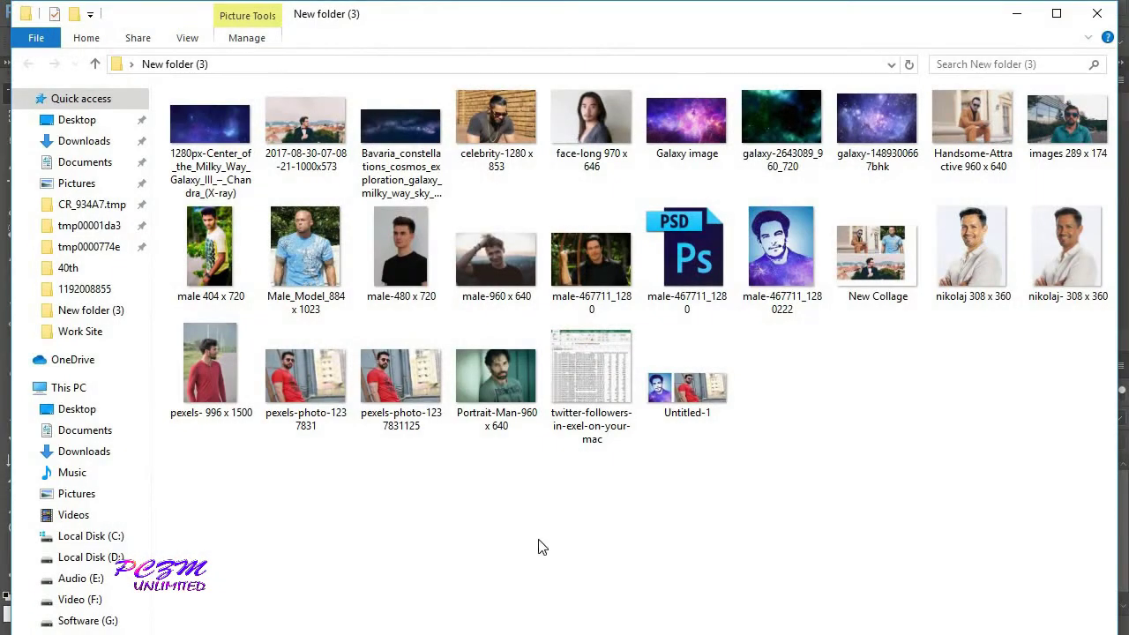
Open the 'New Collage' JPEG from New folder (3) in File Explorer.
{"action": "left_click", "coordinate": [872, 267]}
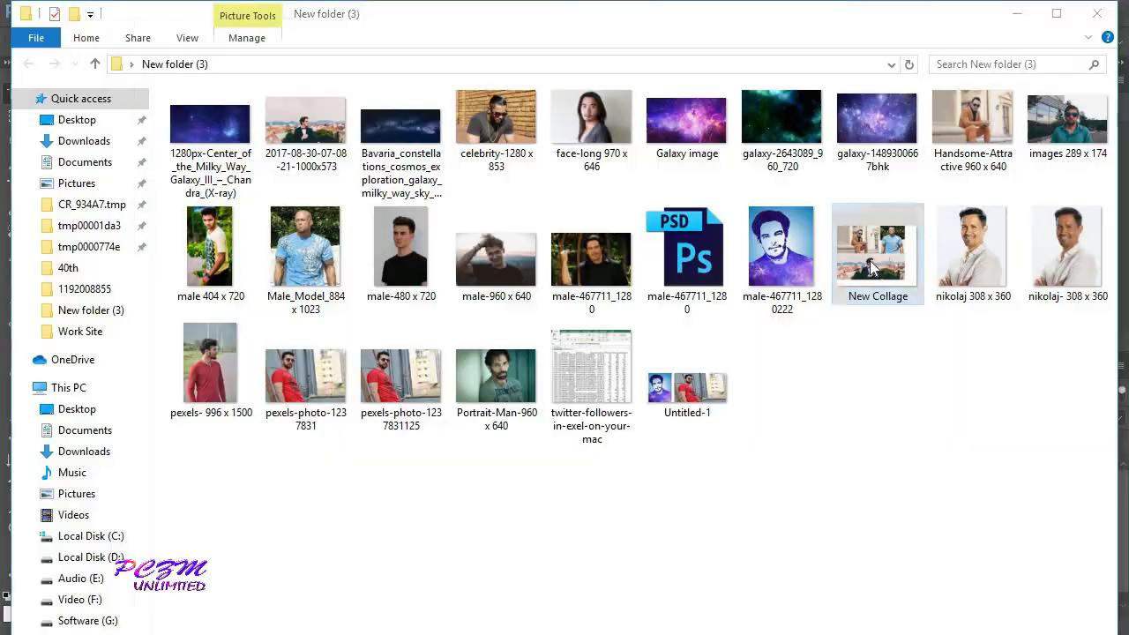
{"action": "double_click", "coordinate": [872, 267]}
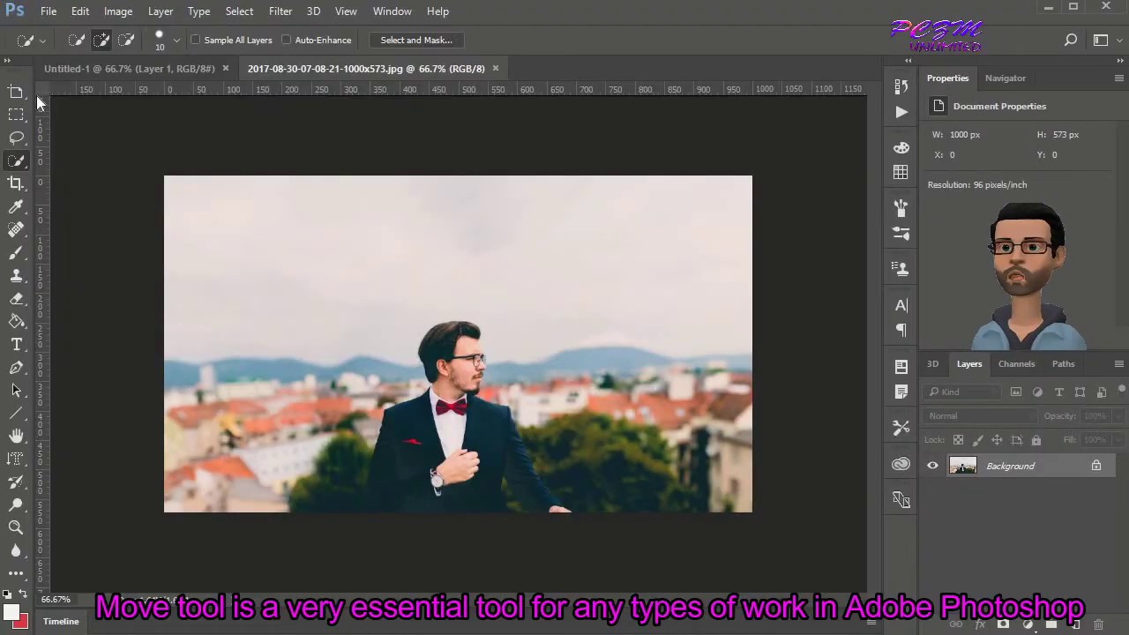
Draw a rectangular marquee selection around the man in the bow-tie photo.
{"action": "left_click_drag", "start_coordinate": [15, 92], "coordinate": [56, 97]}
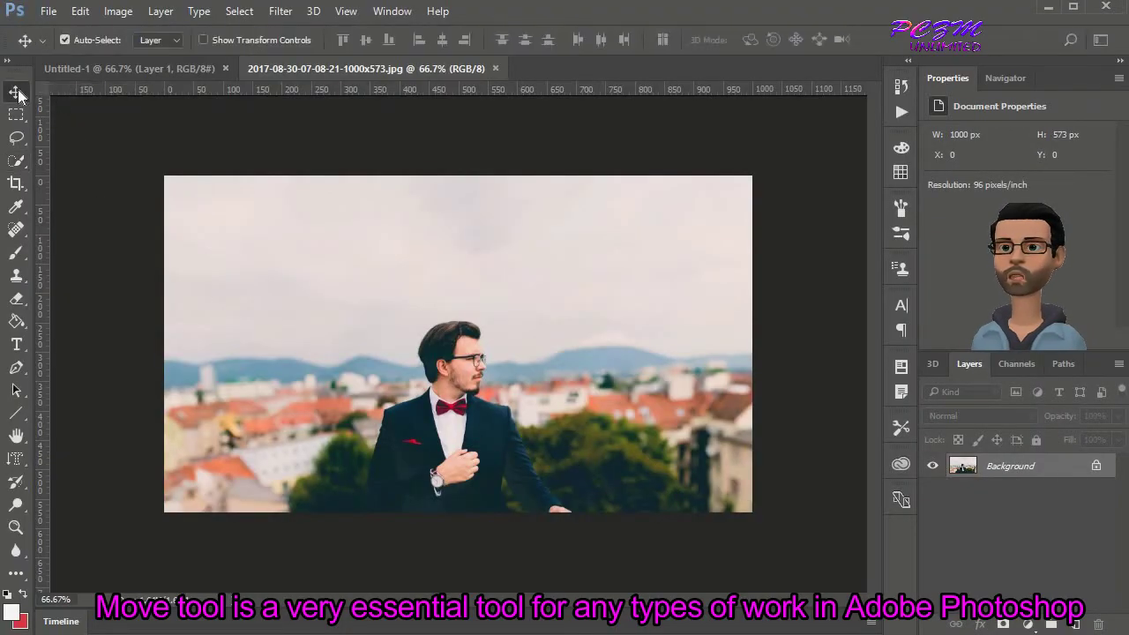
{"action": "left_click", "coordinate": [16, 160]}
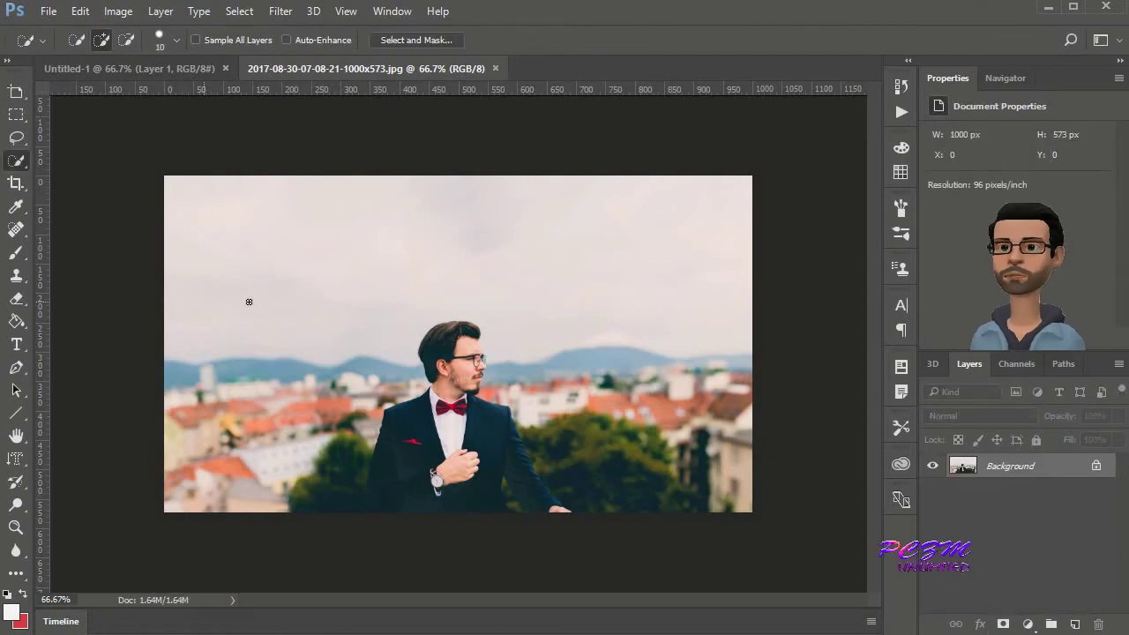
{"action": "left_click_drag", "start_coordinate": [15, 94], "coordinate": [53, 93]}
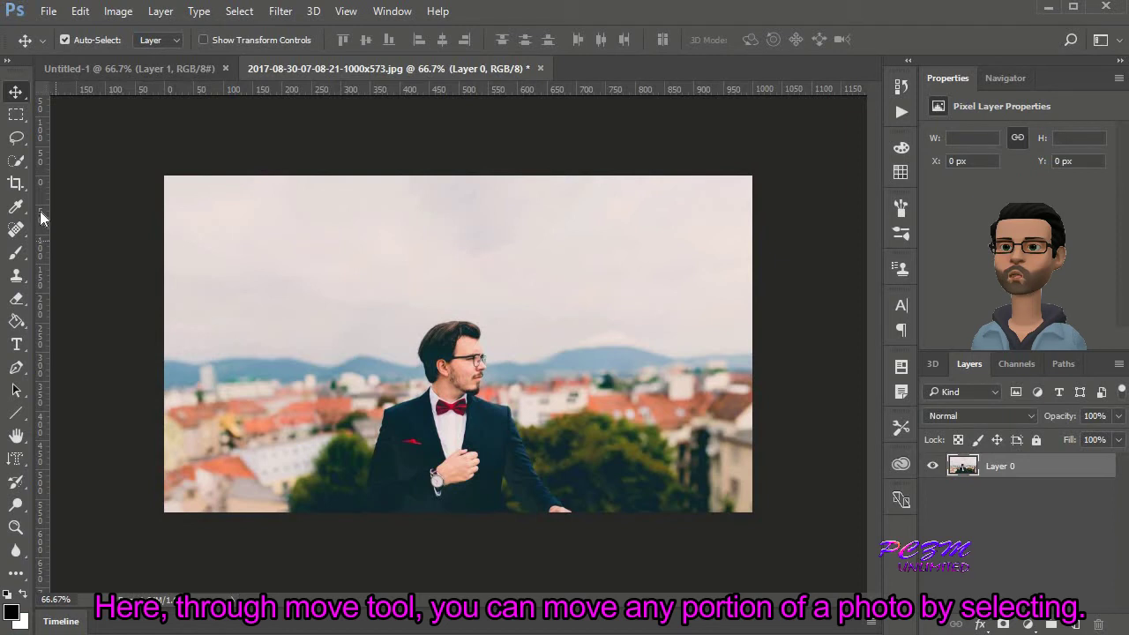
{"action": "left_click", "coordinate": [15, 115]}
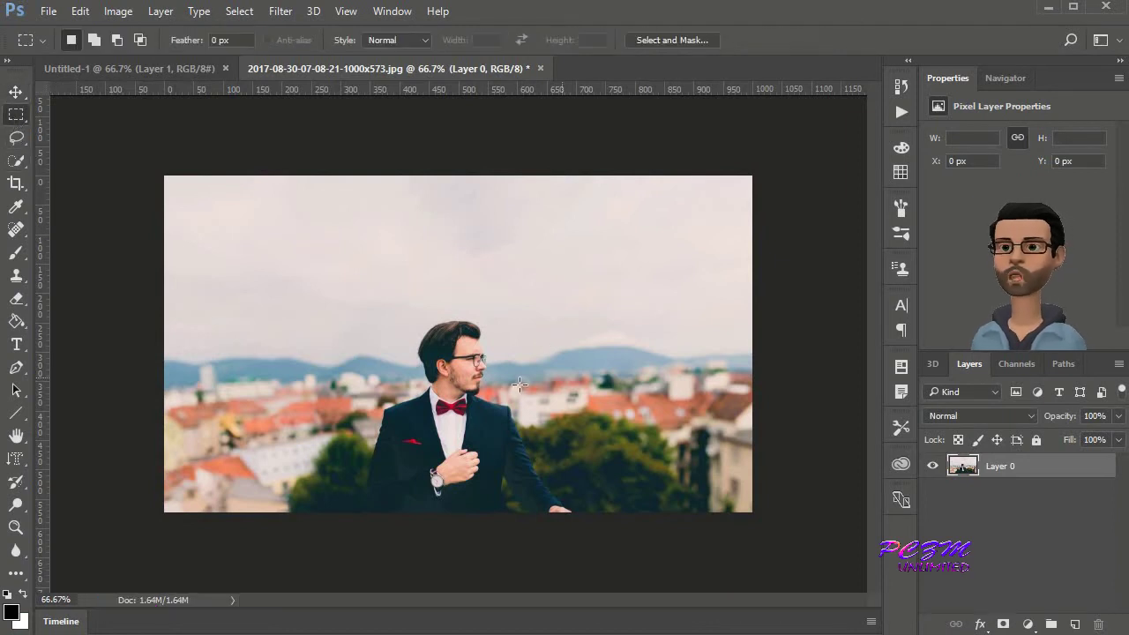
{"action": "left_click_drag", "start_coordinate": [345, 282], "coordinate": [574, 511]}
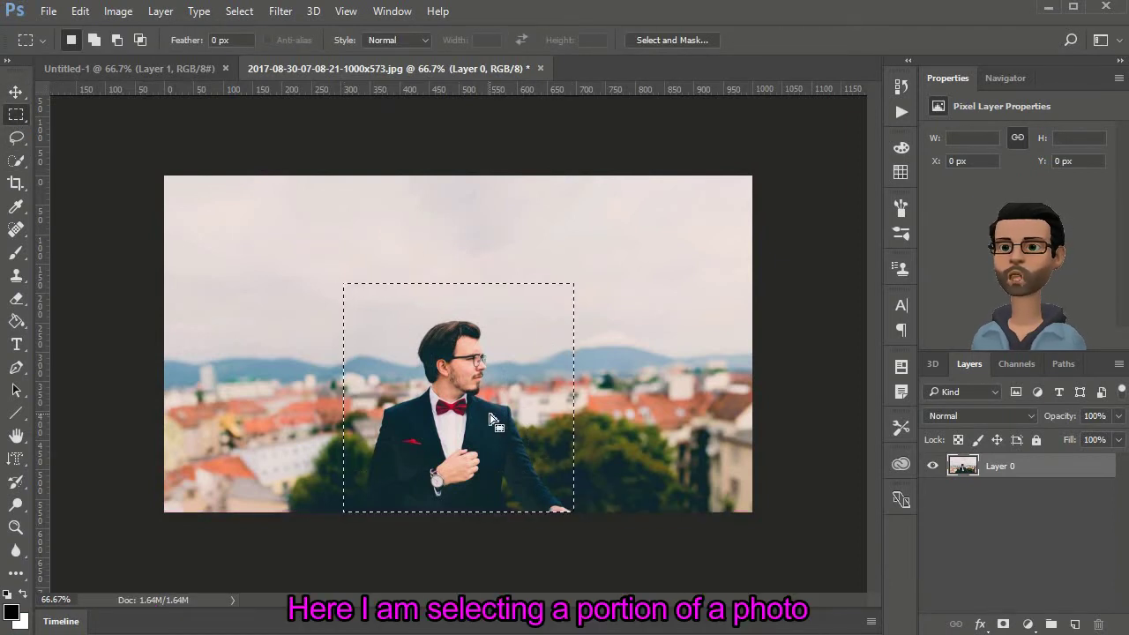
Drag the selected section with the Move Tool, then select the entire image.
{"action": "left_click", "coordinate": [15, 91]}
{"action": "left_click_drag", "start_coordinate": [451, 383], "coordinate": [503, 295]}
{"action": "mouse_move", "coordinate": [451, 446]}
{"action": "left_mouse_down"}
{"action": "mouse_move", "coordinate": [277, 343]}
{"action": "mouse_move", "coordinate": [554, 372]}
{"action": "mouse_move", "coordinate": [610, 418]}
{"action": "mouse_move", "coordinate": [620, 413]}
{"action": "mouse_move", "coordinate": [452, 448]}
{"action": "left_mouse_up"}
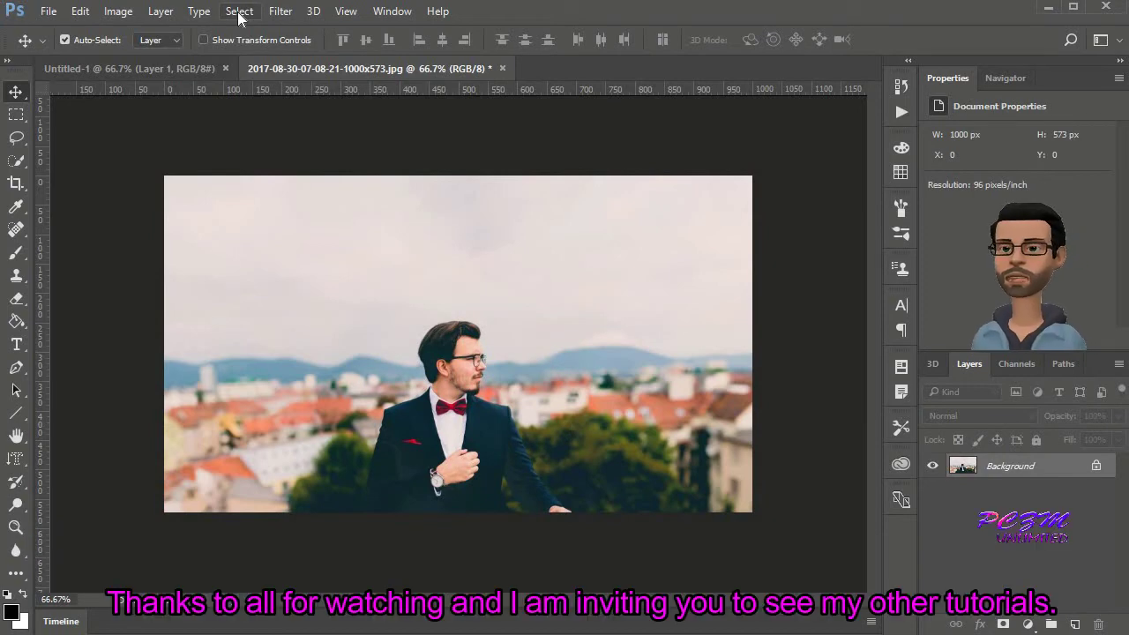
{"action": "left_click", "coordinate": [239, 11]}
{"action": "left_click", "coordinate": [243, 30]}
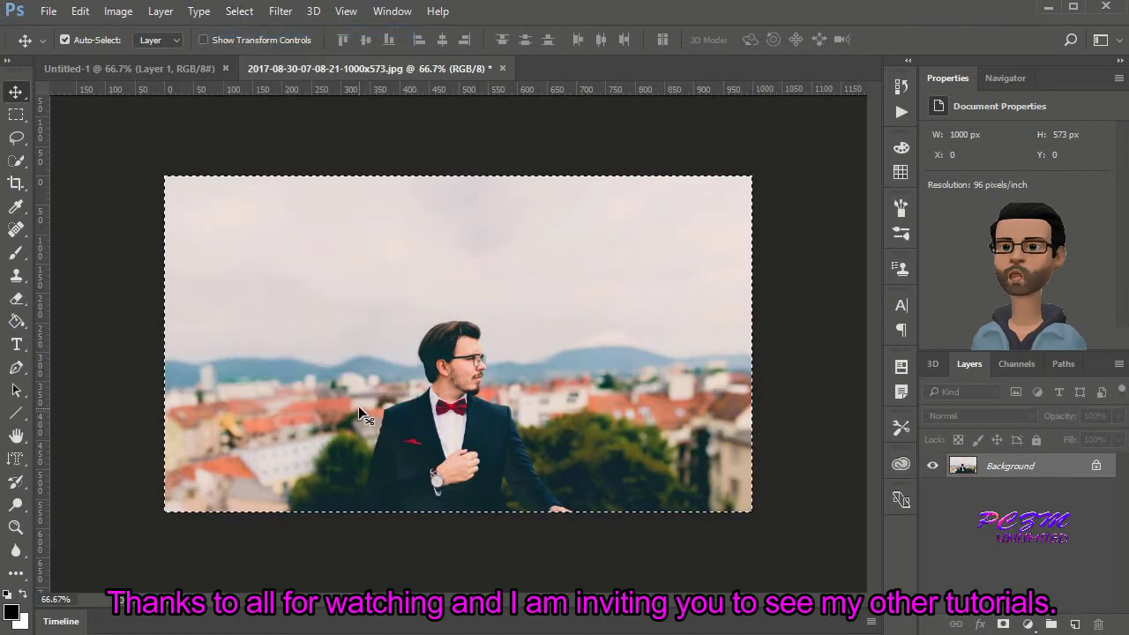